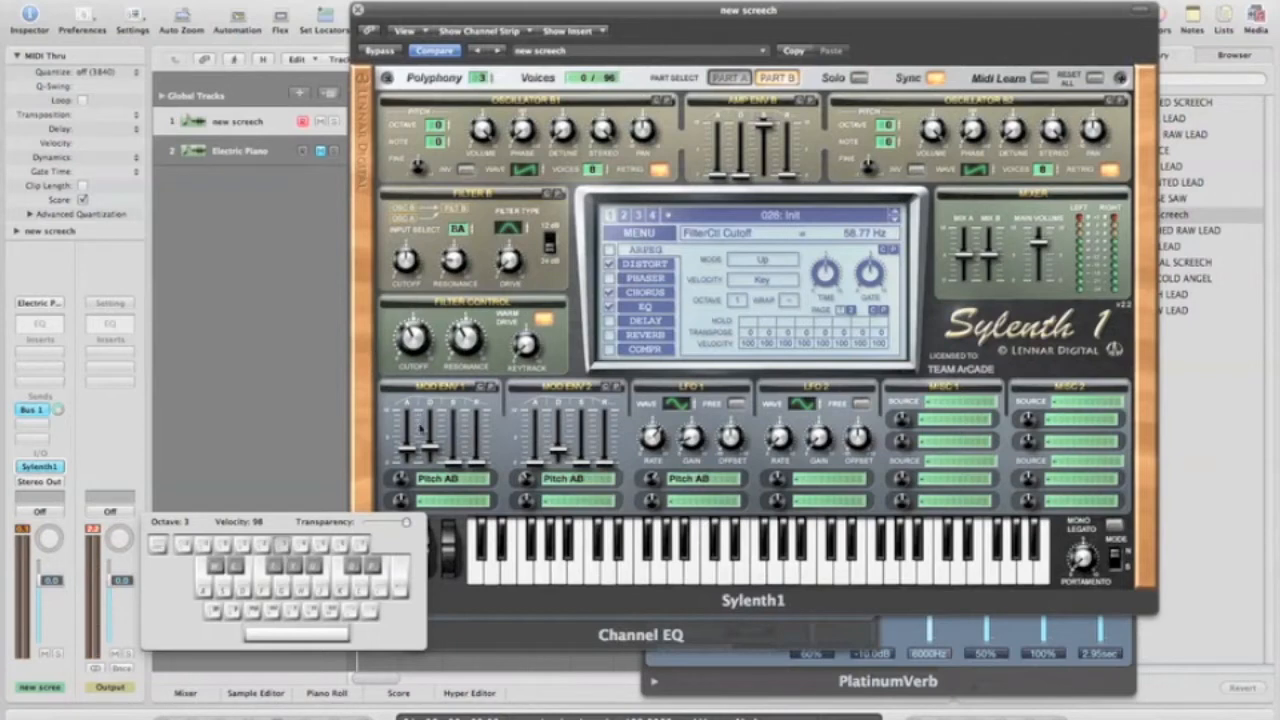
- Select Part A and audition notes while sweeping the Filter Control cutoff
click(735, 78)
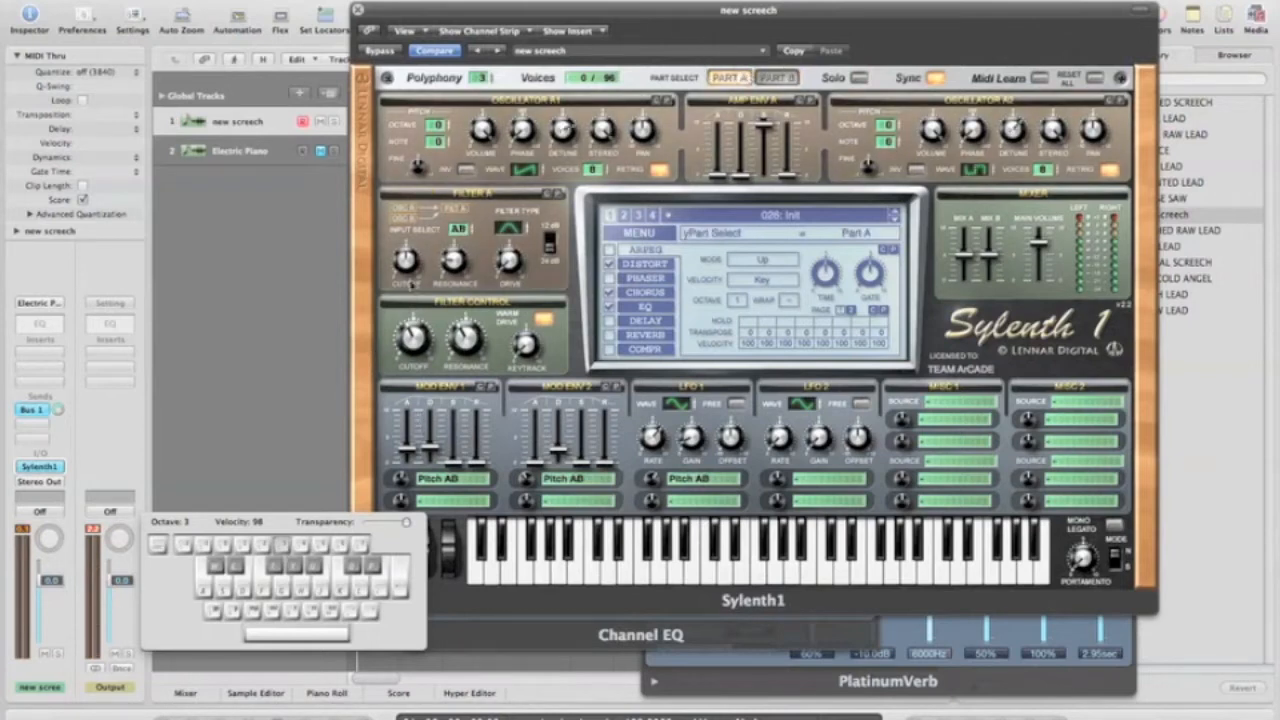
key(f)
drag(411, 343, 412, 342)
key(f)
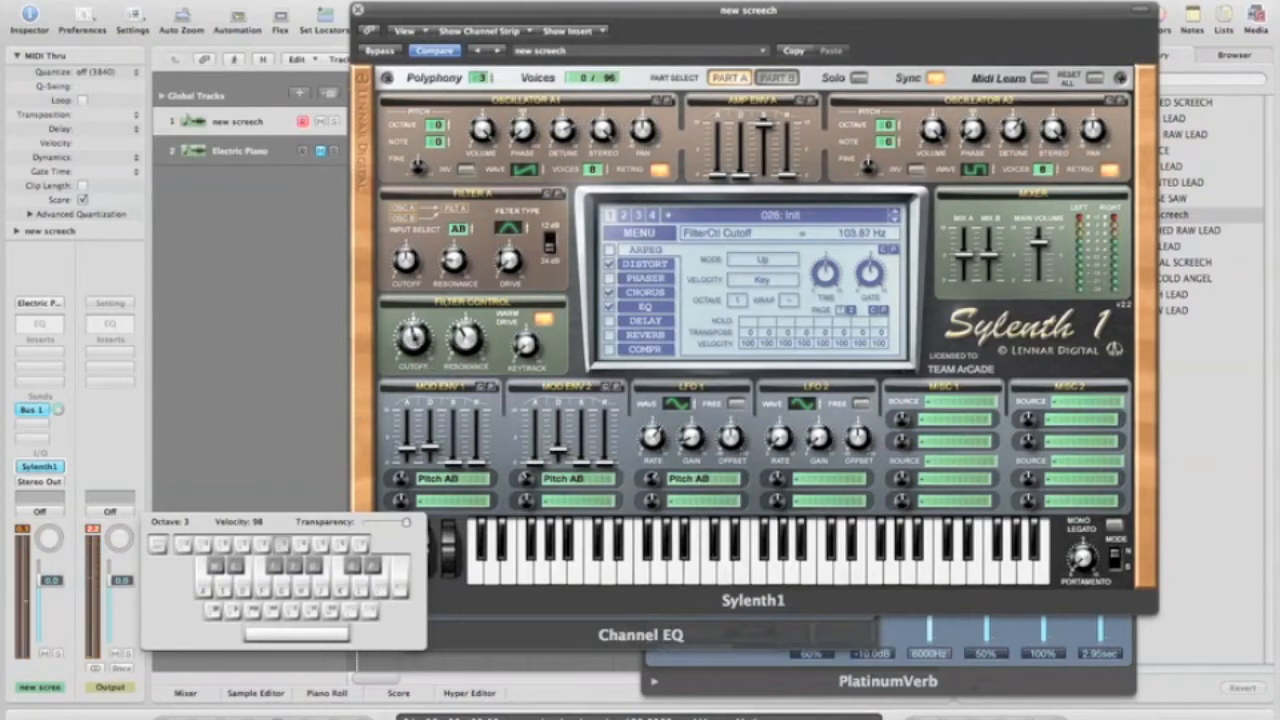
key(f)
mouse_move(414, 338)
mouse_down()
mouse_move(420, 324)
mouse_move(412, 343)
mouse_up()
click(735, 77)
click(732, 76)
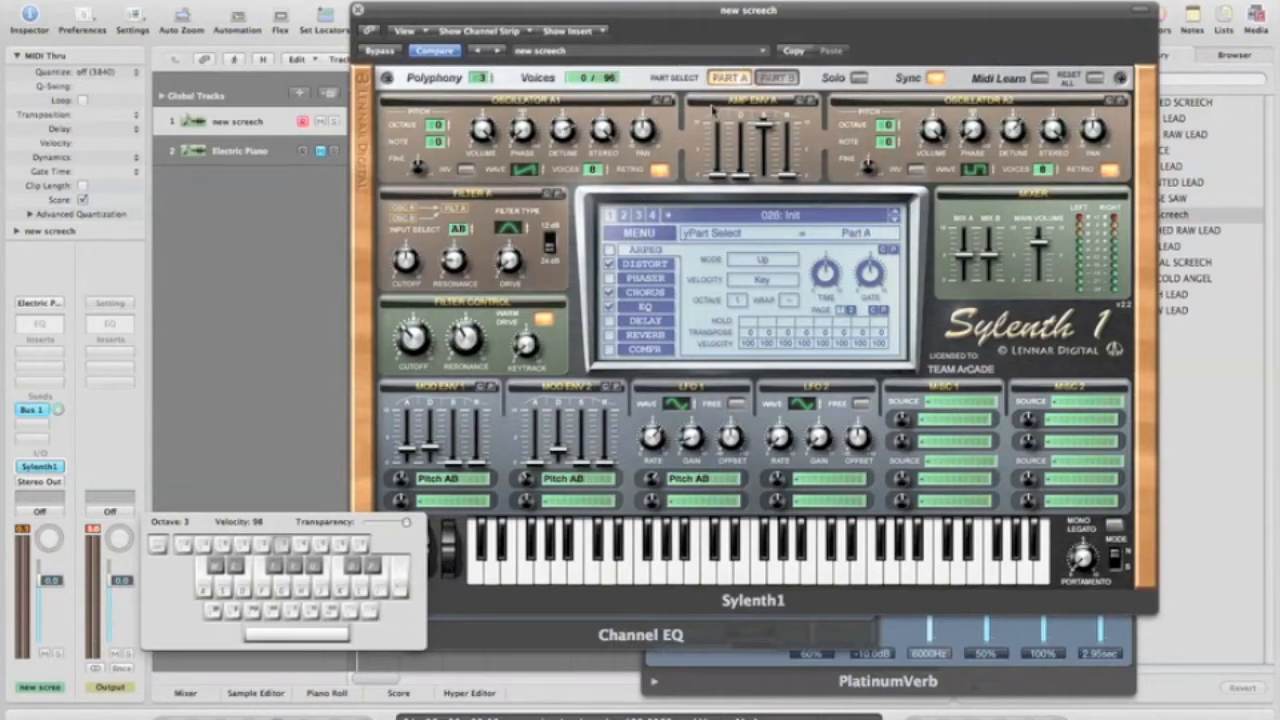
- Review the wave, voices and detune settings of Part A's oscillators and oscillator B1 in Part B
click(531, 177)
click(597, 172)
click(564, 130)
click(976, 170)
click(977, 171)
right_click(990, 176)
click(1013, 130)
click(772, 80)
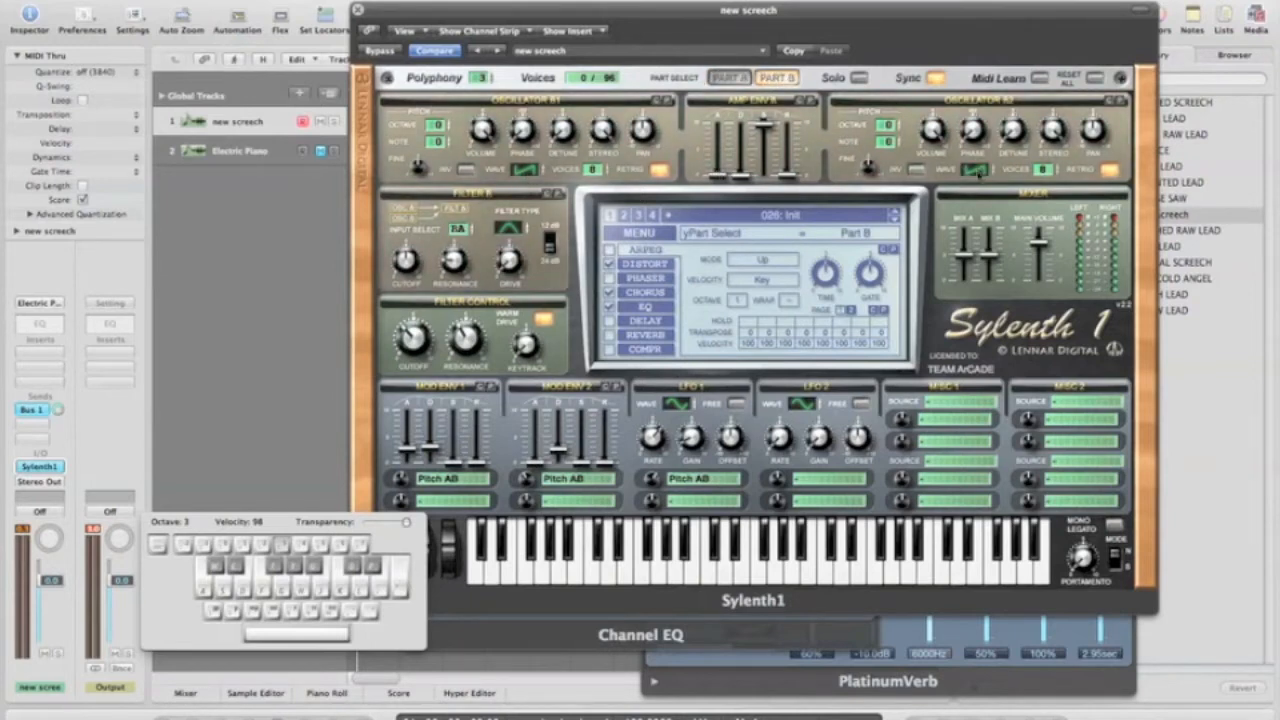
click(592, 170)
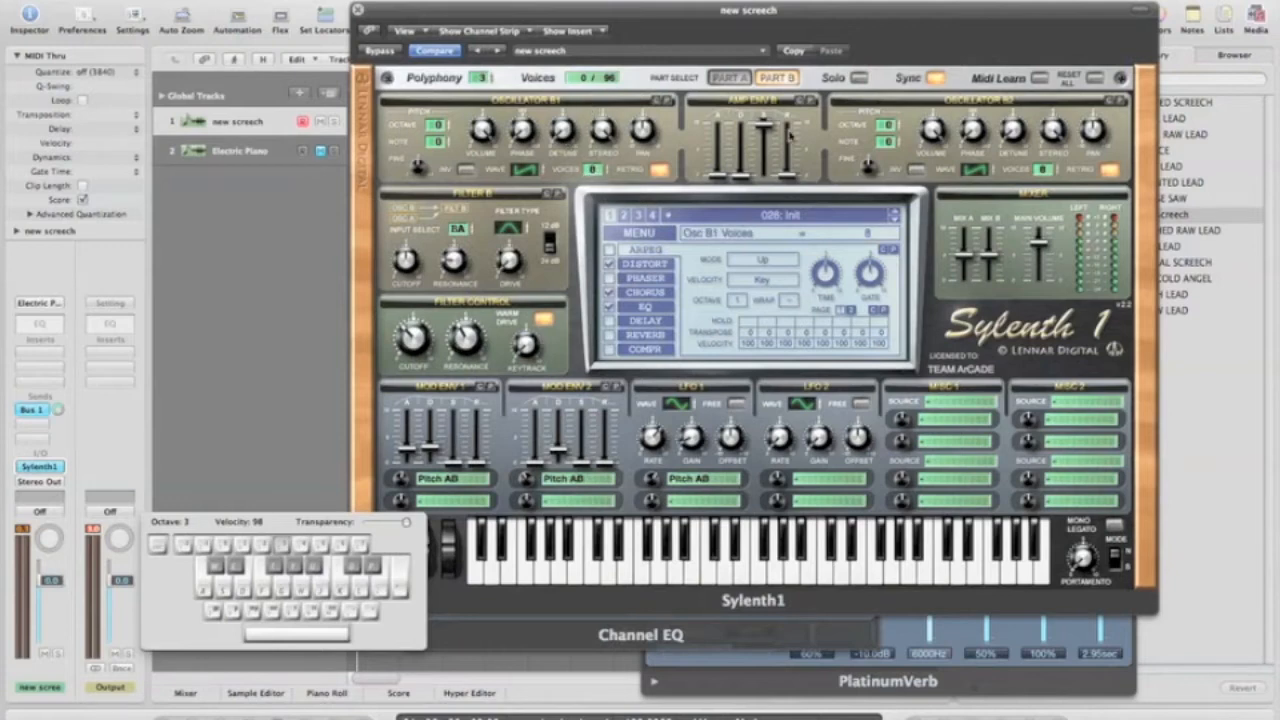
- Solo Part B to audition it with a Filter Control cutoff sweep, and turn Solo off again
click(858, 78)
key(f)
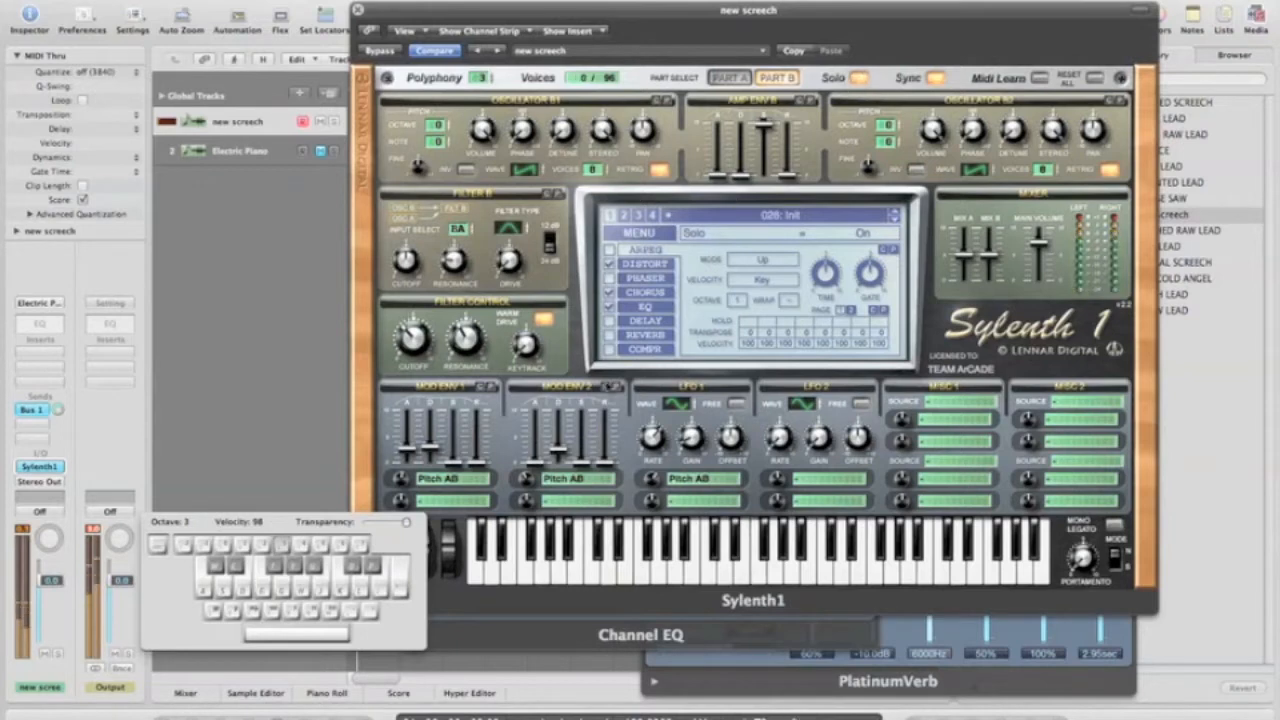
drag(413, 337, 417, 314)
key(f)
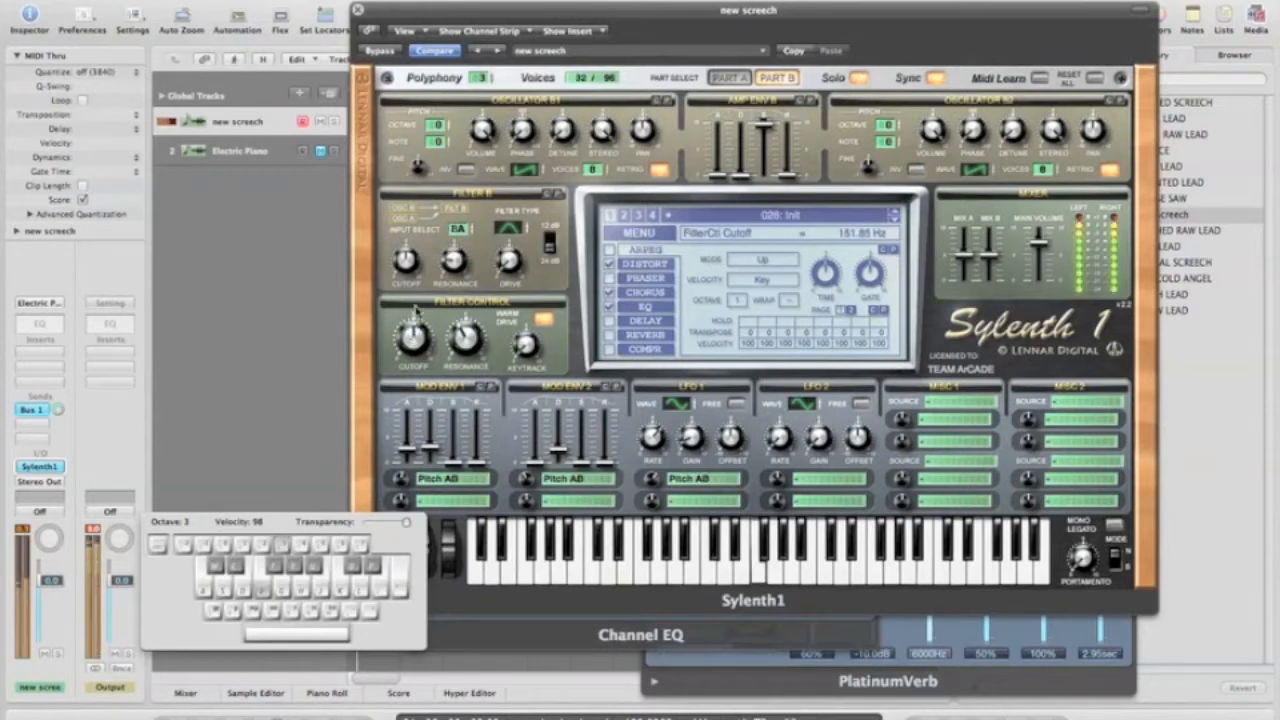
click(728, 78)
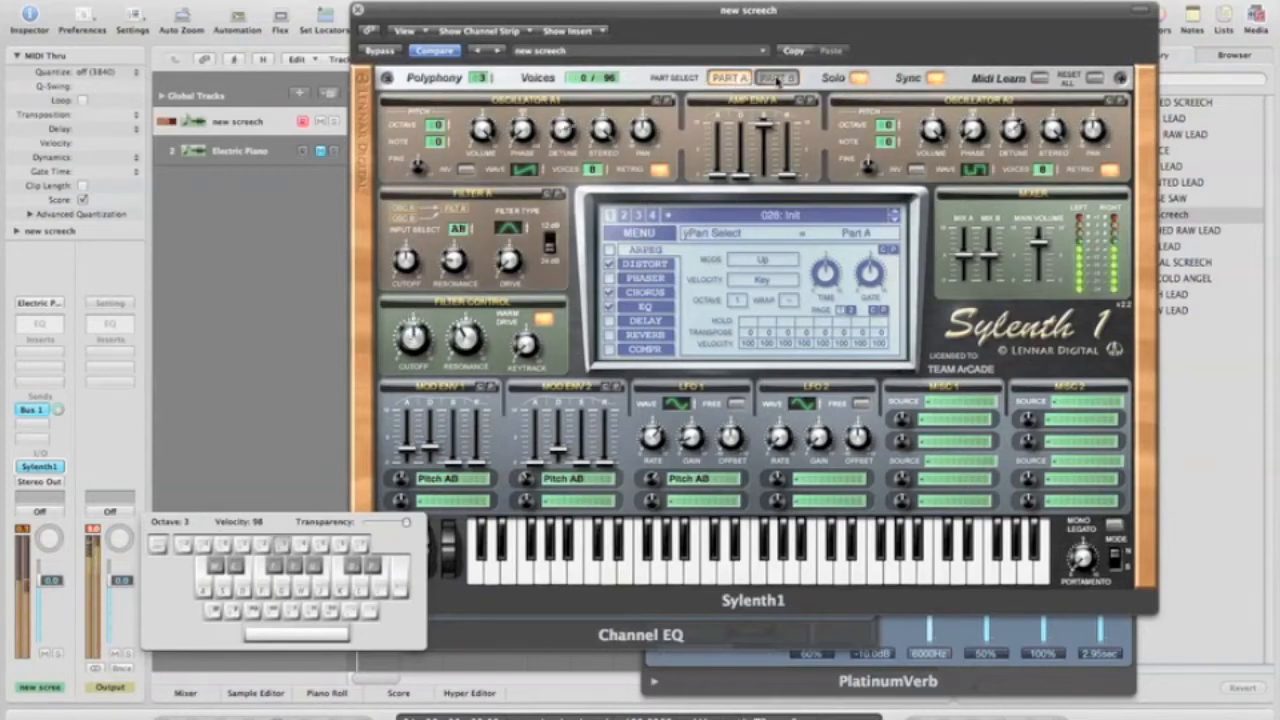
click(777, 78)
click(856, 78)
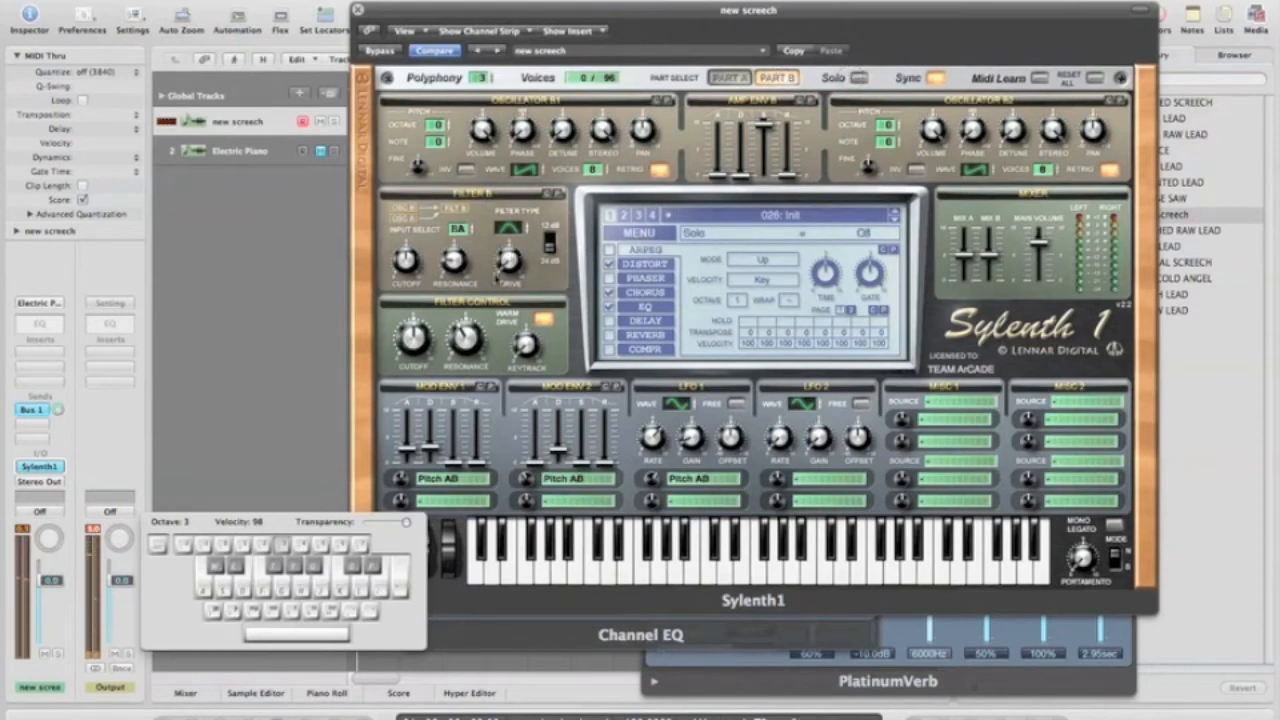
- Play test notes with both parts sounding and check Filter B's input selection
key(f)
key(f)
mouse_move(466, 232)
mouse_down()
mouse_move(467, 219)
mouse_move(470, 231)
mouse_up()
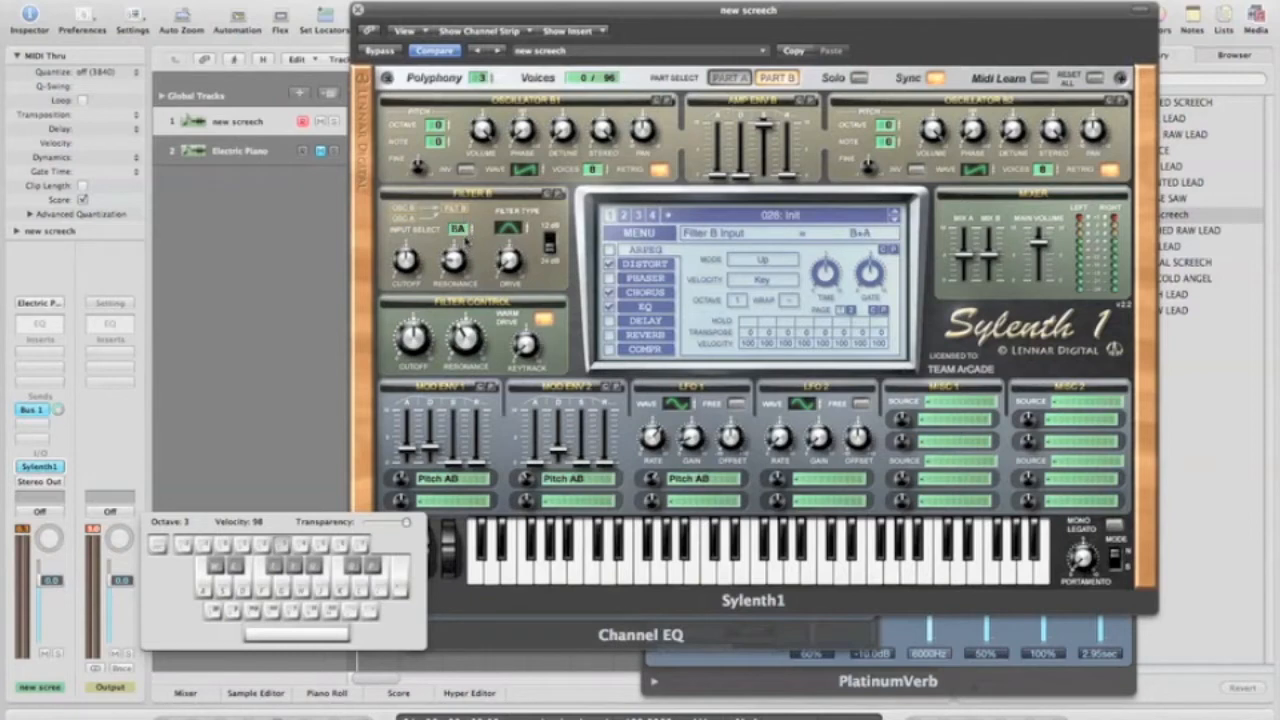
- Audition Filter B as a highpass with the Filter Control cutoff raised to 10879.82 Hz, and return the type to Bandpass
click(512, 229)
drag(512, 229, 517, 222)
click(523, 231)
click(522, 225)
drag(420, 330, 417, 284)
key(f)
key(f)
key(f)
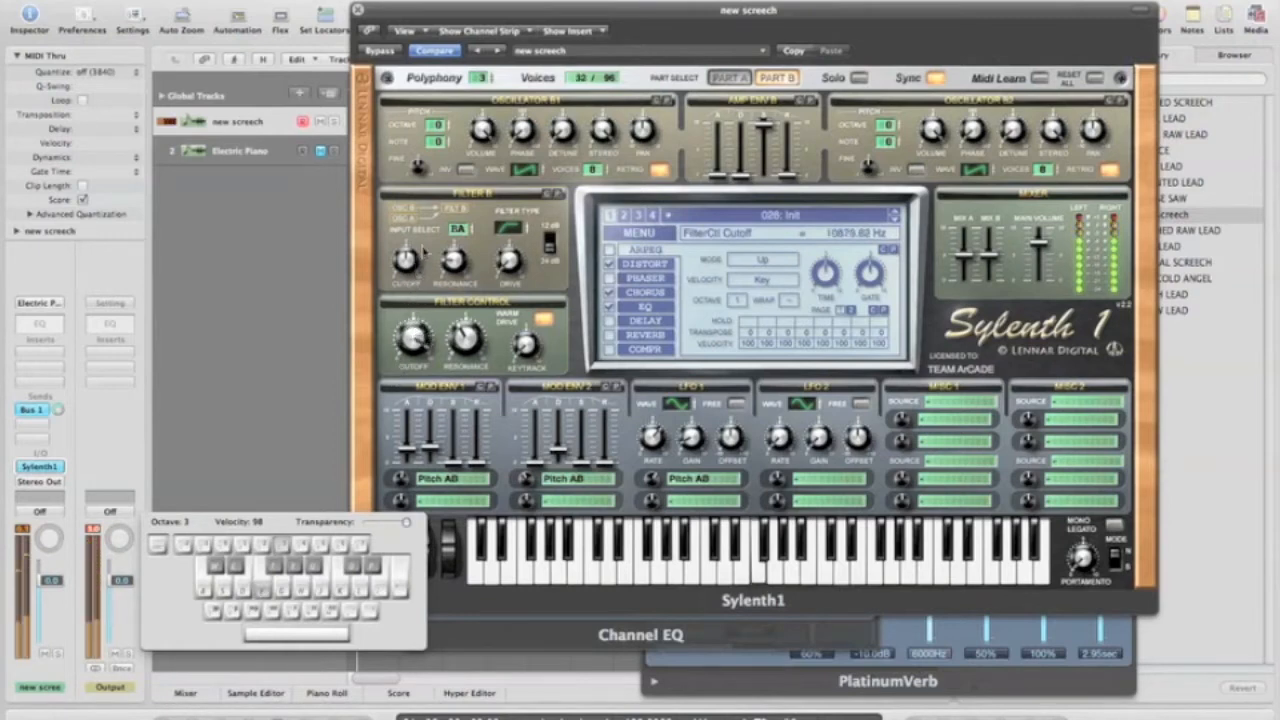
click(510, 230)
click(510, 230)
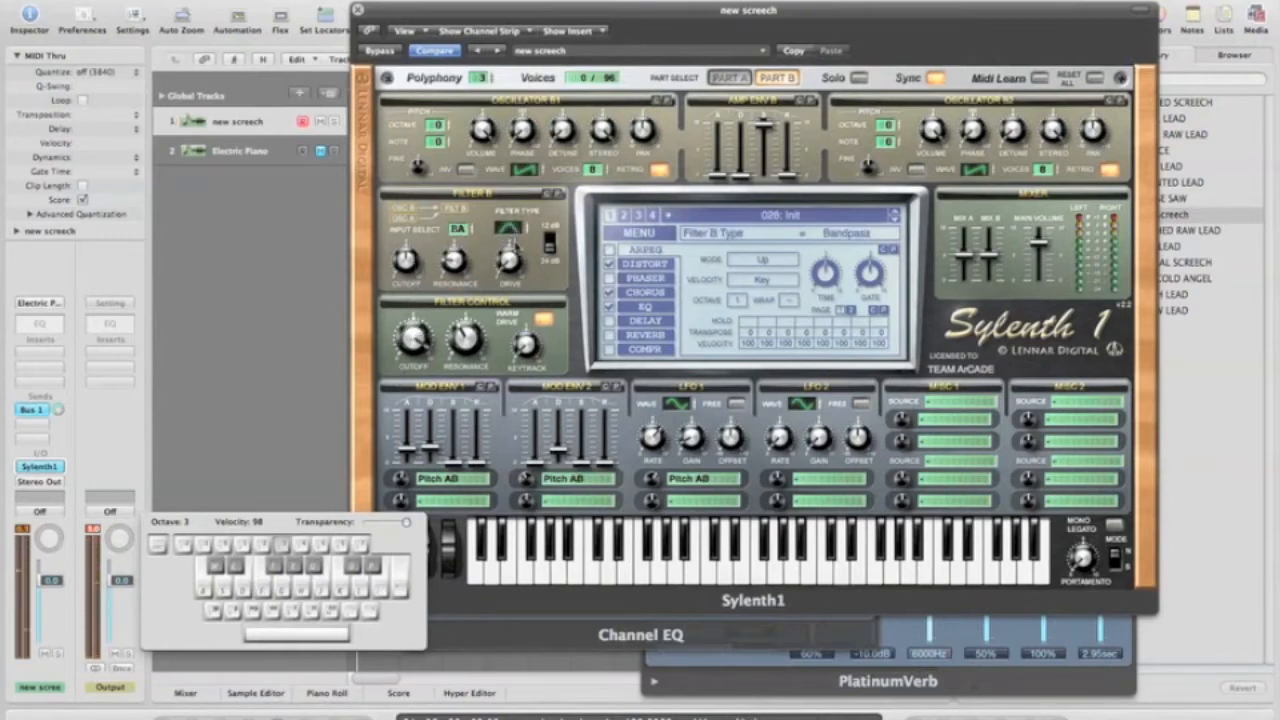
- Try the lowpass type on Filter B and audition it with the Filter Control cutoff lowered to 2.22 Hz
click(511, 234)
key(f)
drag(413, 342, 355, 450)
key(f)
key(f)
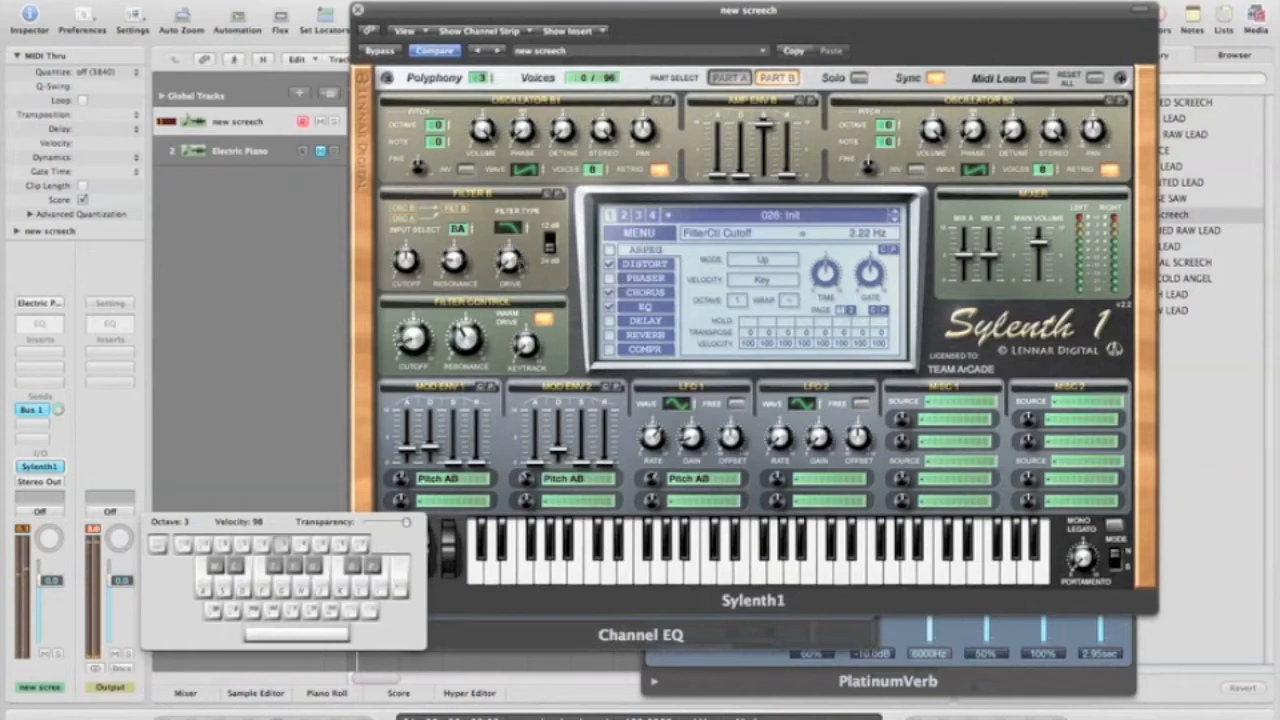
- Set Filter B's type to Bandpass and audition notes with the Filter Control cutoff brought to 53.45 Hz
mouse_move(509, 229)
mouse_down()
mouse_move(511, 240)
mouse_move(524, 227)
mouse_up()
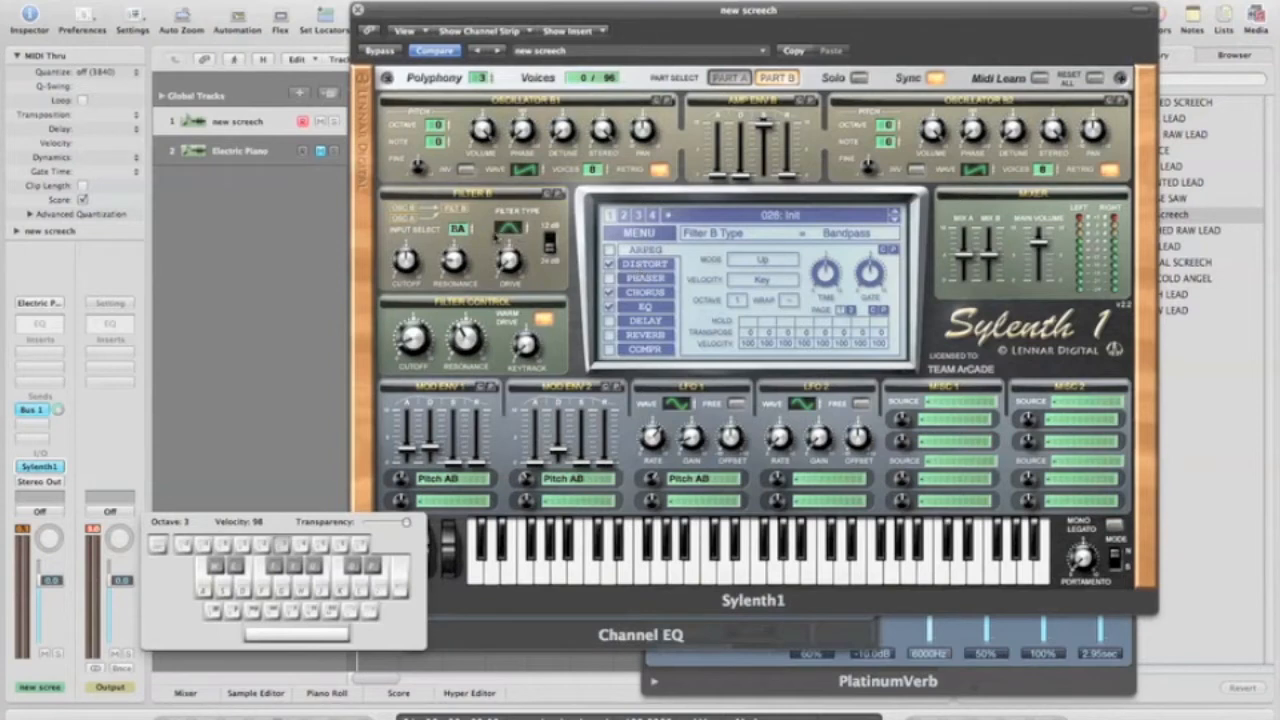
key(f)
mouse_move(413, 342)
mouse_down()
mouse_move(421, 316)
mouse_move(414, 344)
mouse_up()
key(f)
key(f)
key(f)
key(f)
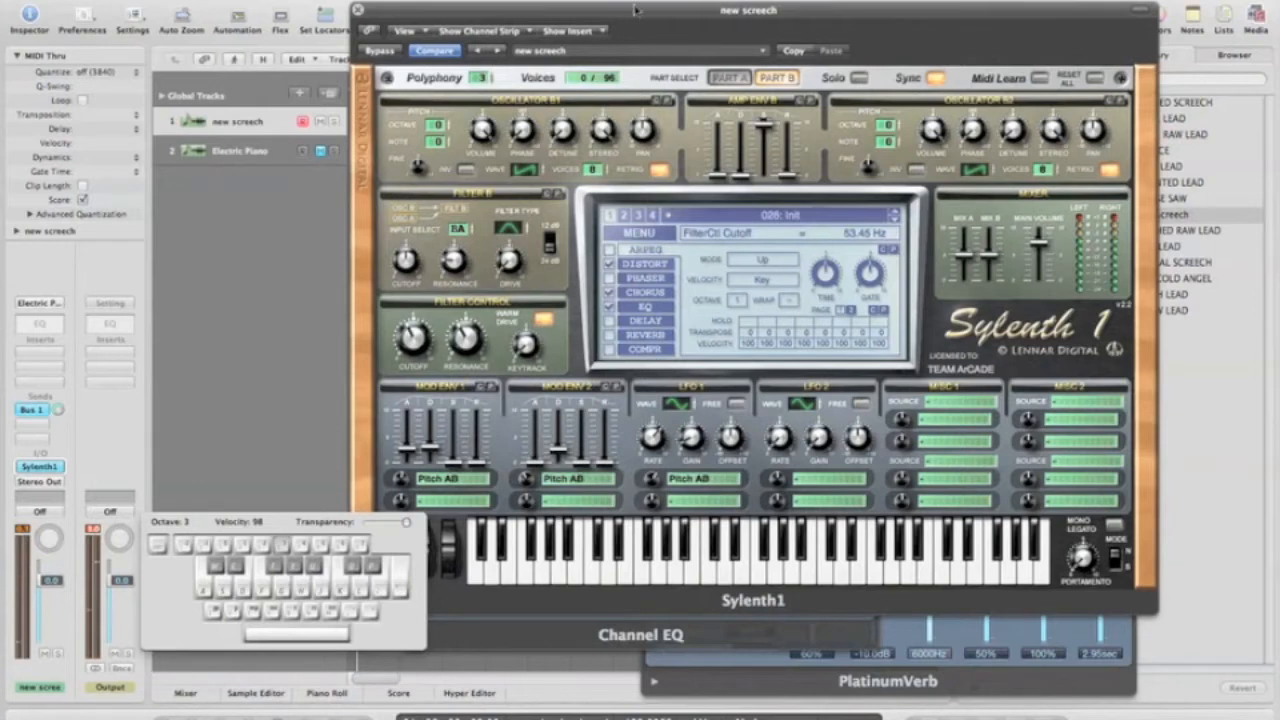
- Review Mod Env 1's attack, decay and Pitch AB amount, and play a test note
drag(633, 12, 633, 0)
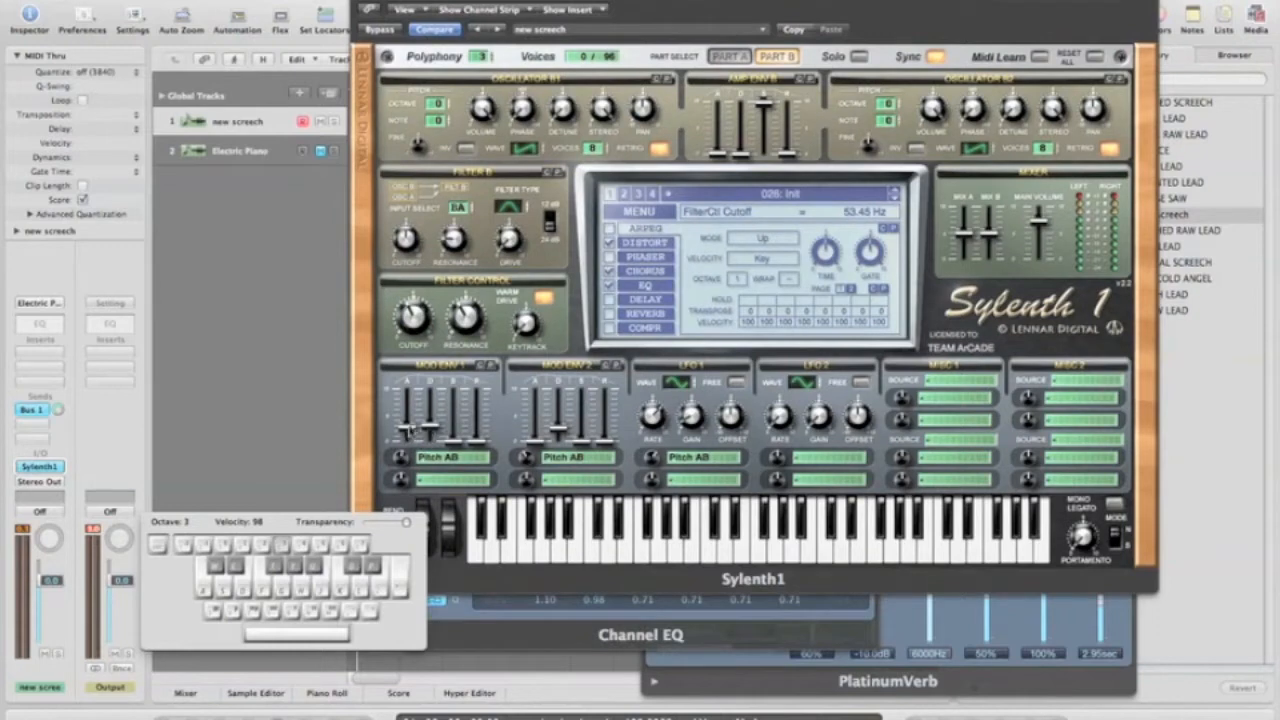
click(409, 428)
click(430, 430)
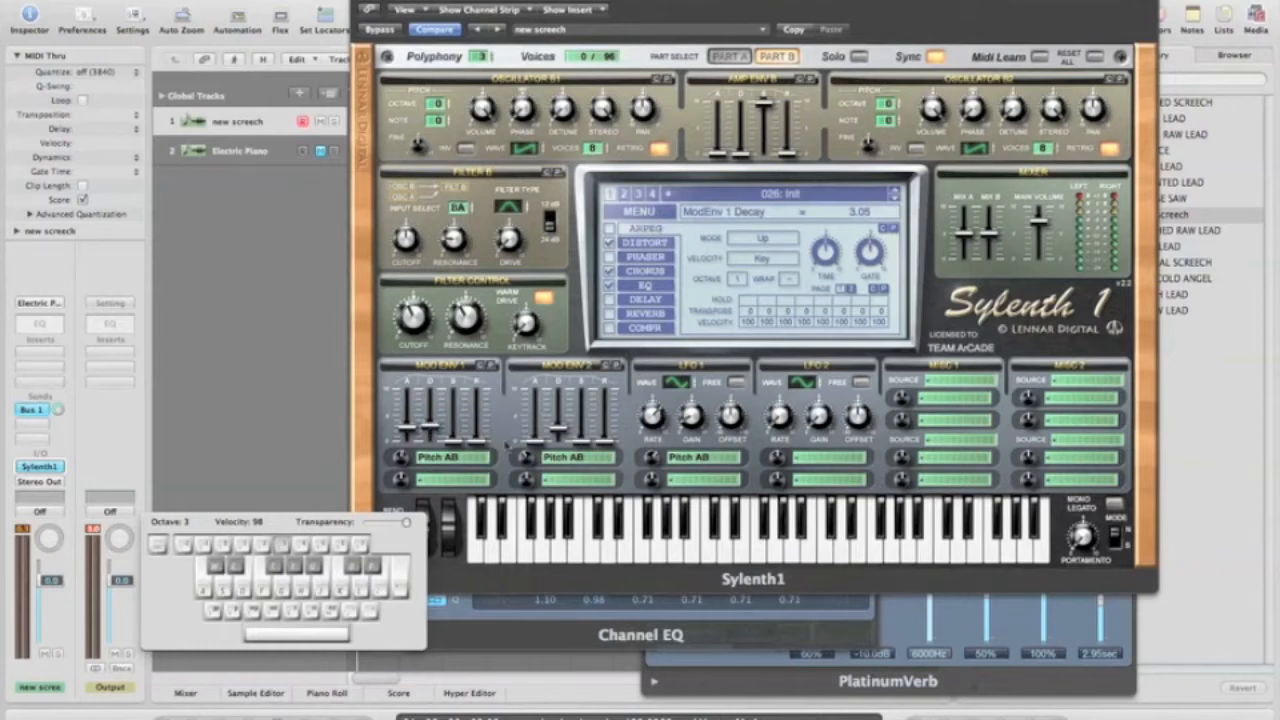
click(401, 457)
key(f)
- Review Mod Env 2's Pitch AB amount, destination and decay
click(526, 458)
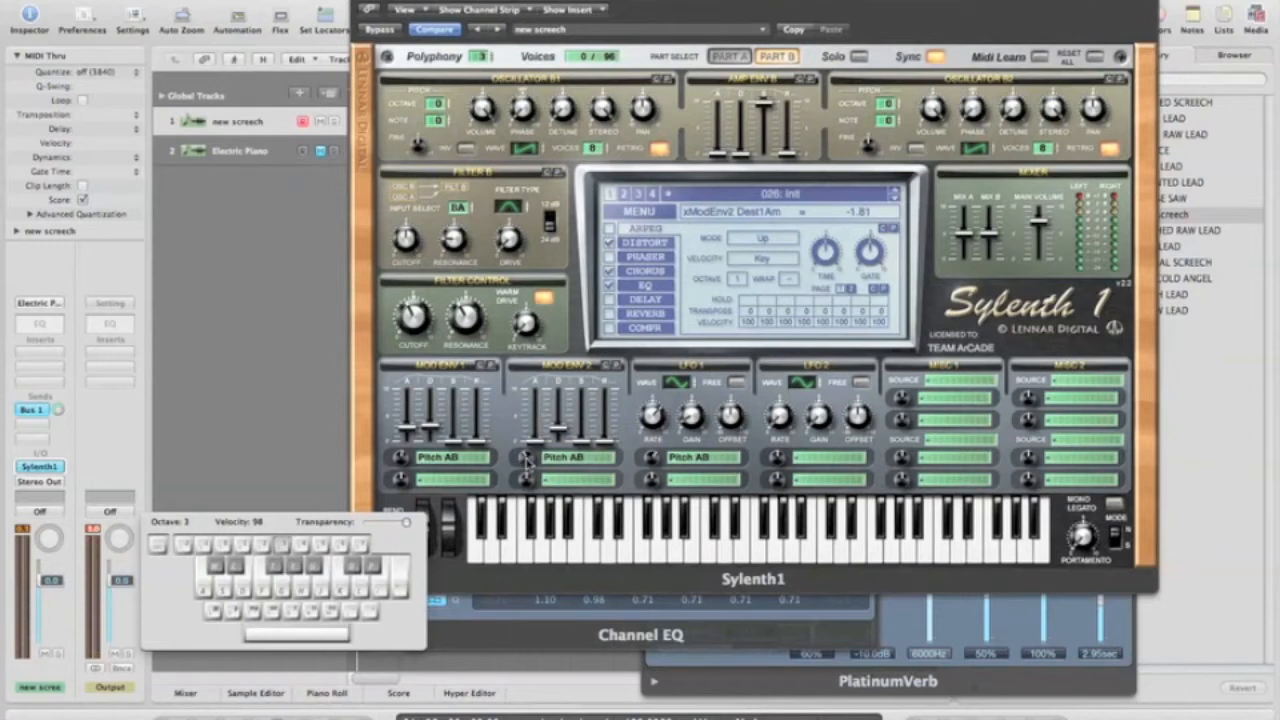
click(564, 457)
click(503, 455)
click(557, 430)
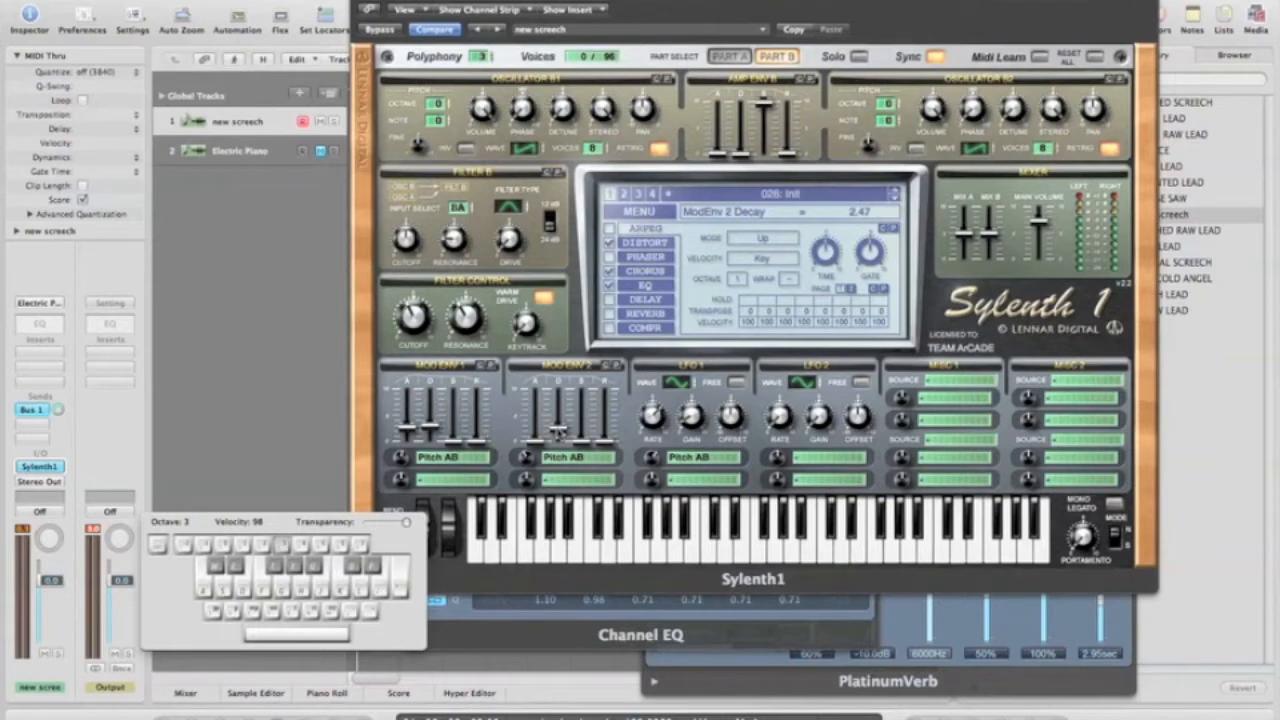
- Turn off the distortion, chorus and EQ effects
click(609, 242)
click(609, 271)
click(609, 285)
- Audition a cutoff sweep with LFO 1's first destination cleared, and reassign that destination to Pitch AB
click(685, 458)
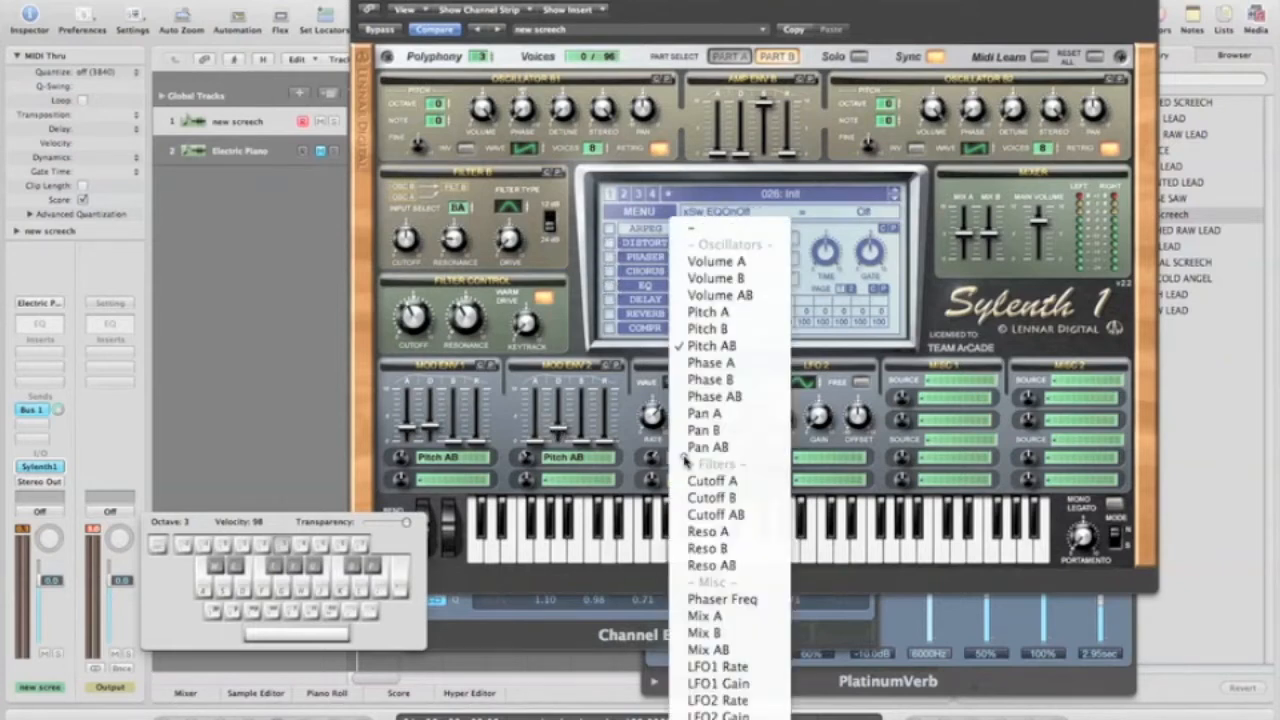
click(731, 229)
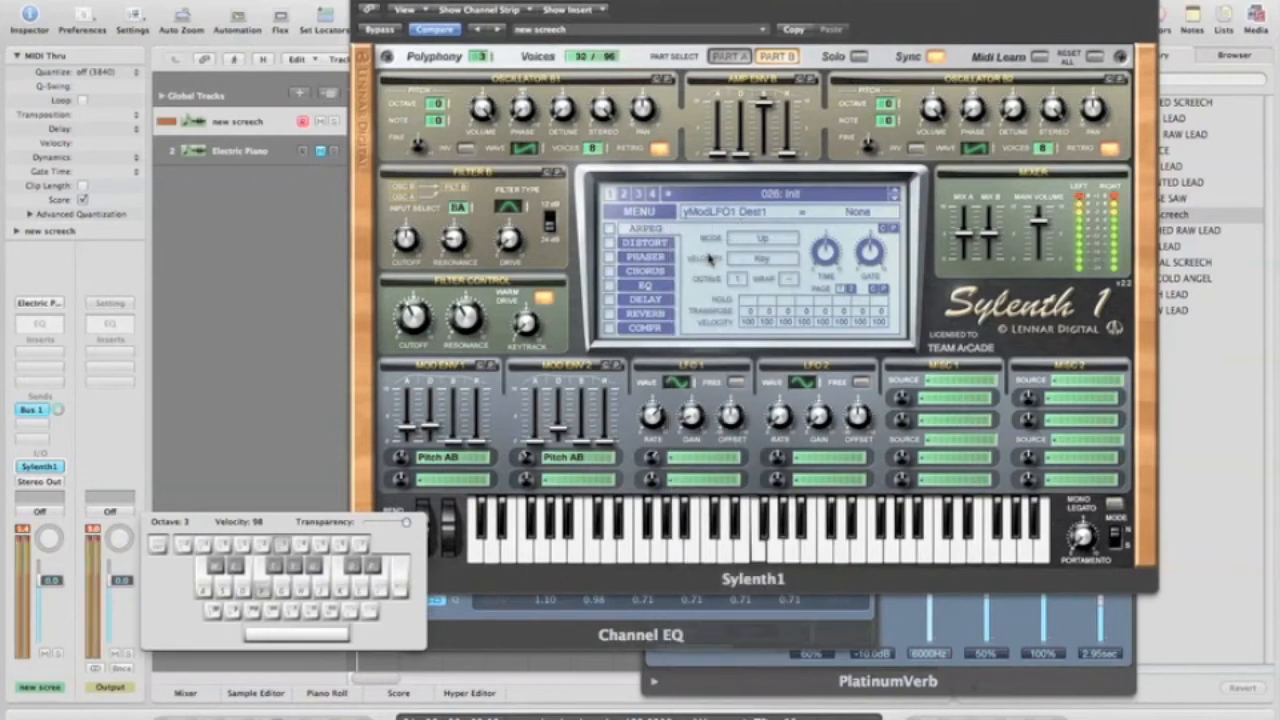
click(408, 317)
mouse_move(408, 317)
mouse_down()
mouse_move(412, 274)
mouse_move(412, 294)
mouse_up()
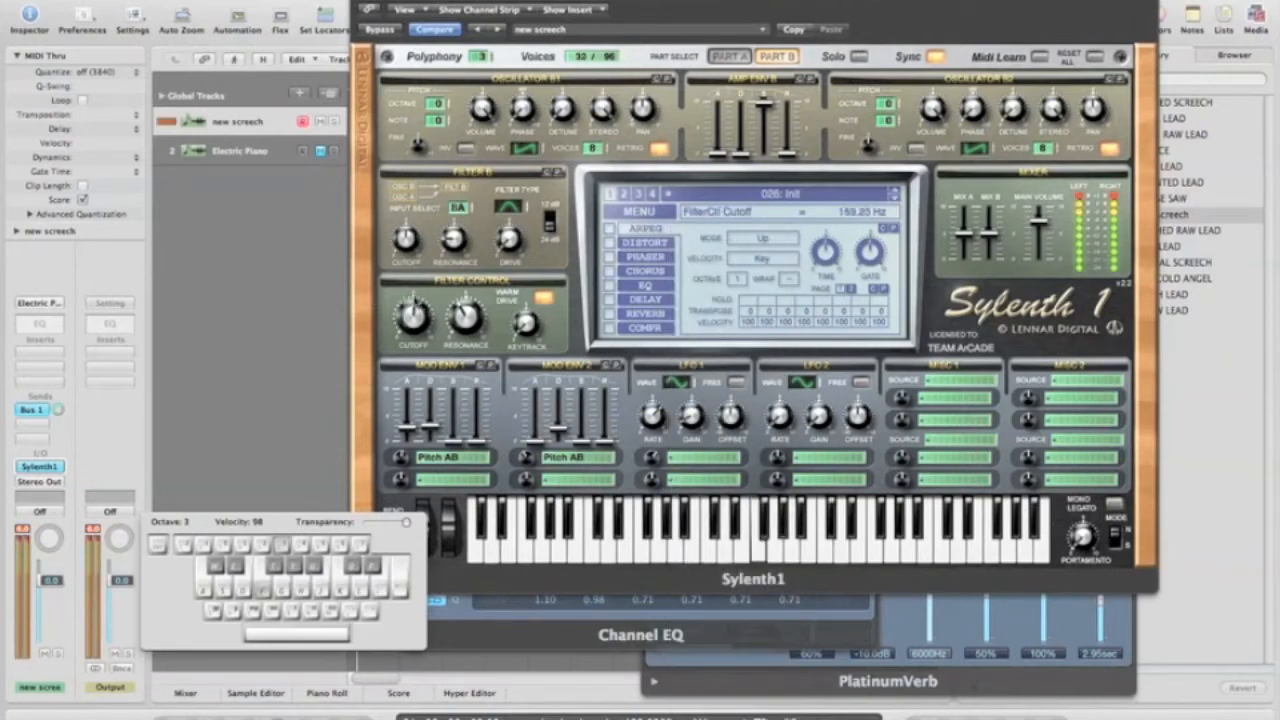
click(716, 457)
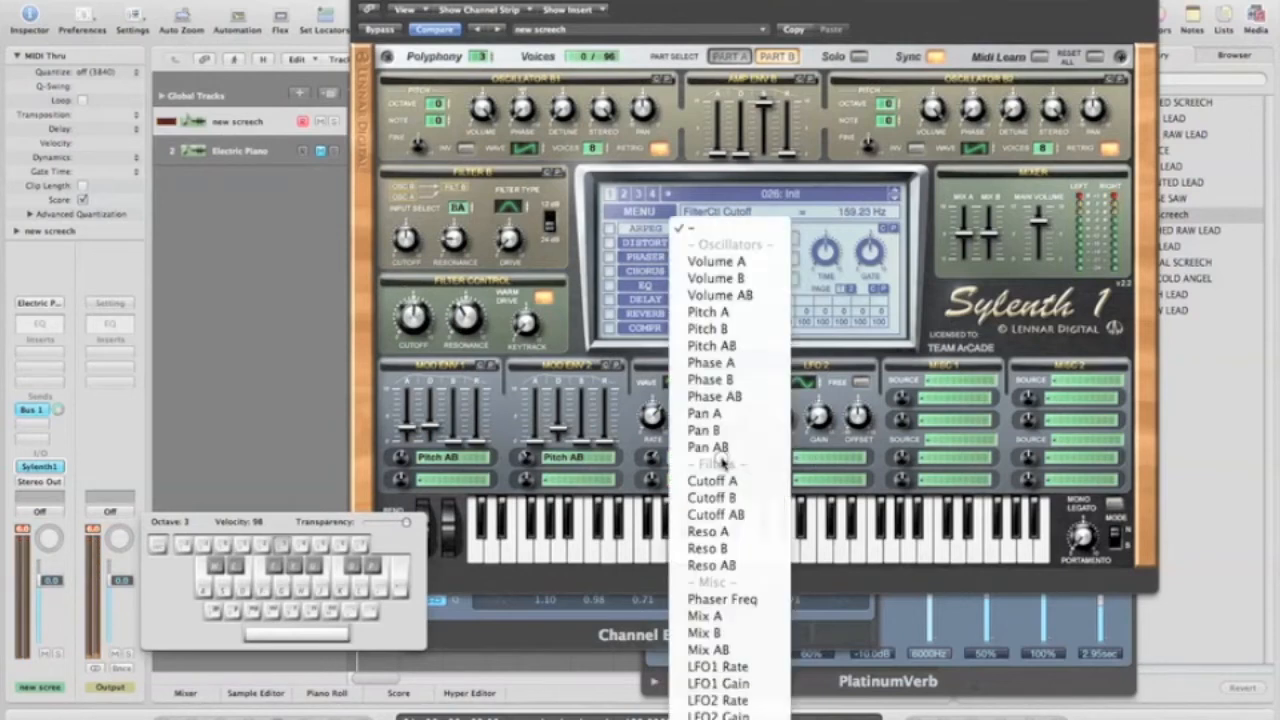
click(625, 395)
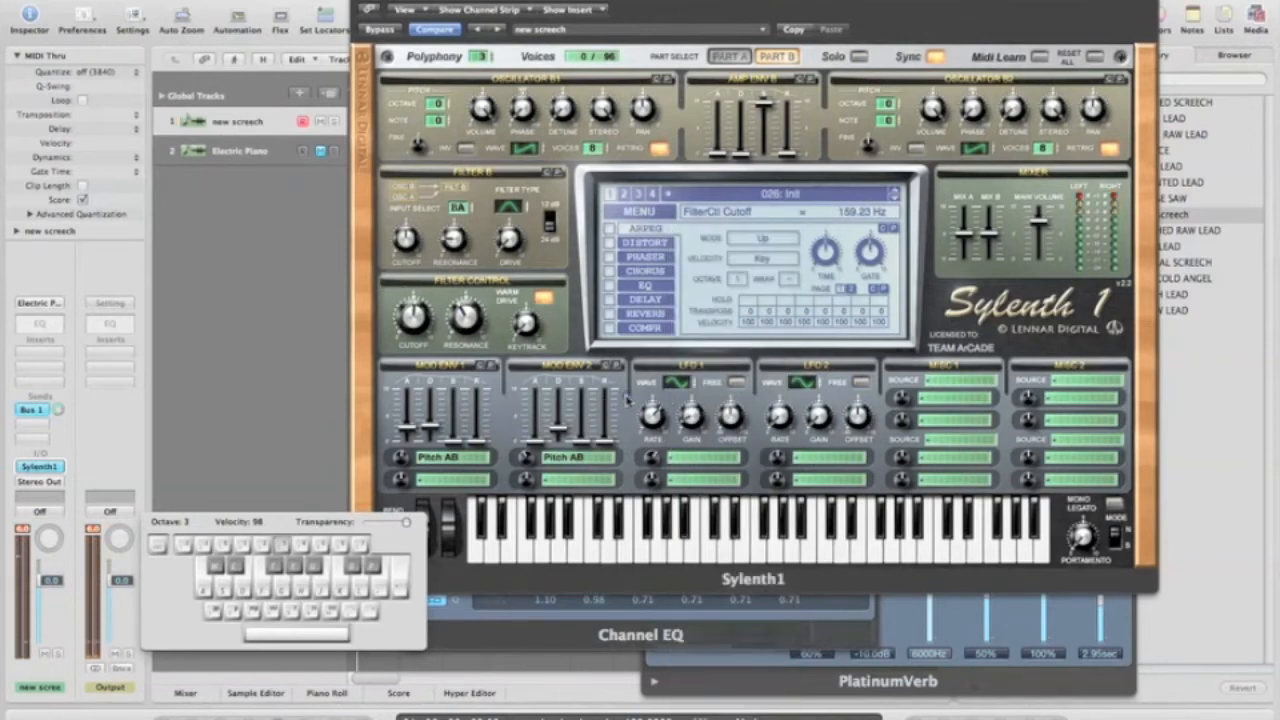
click(683, 458)
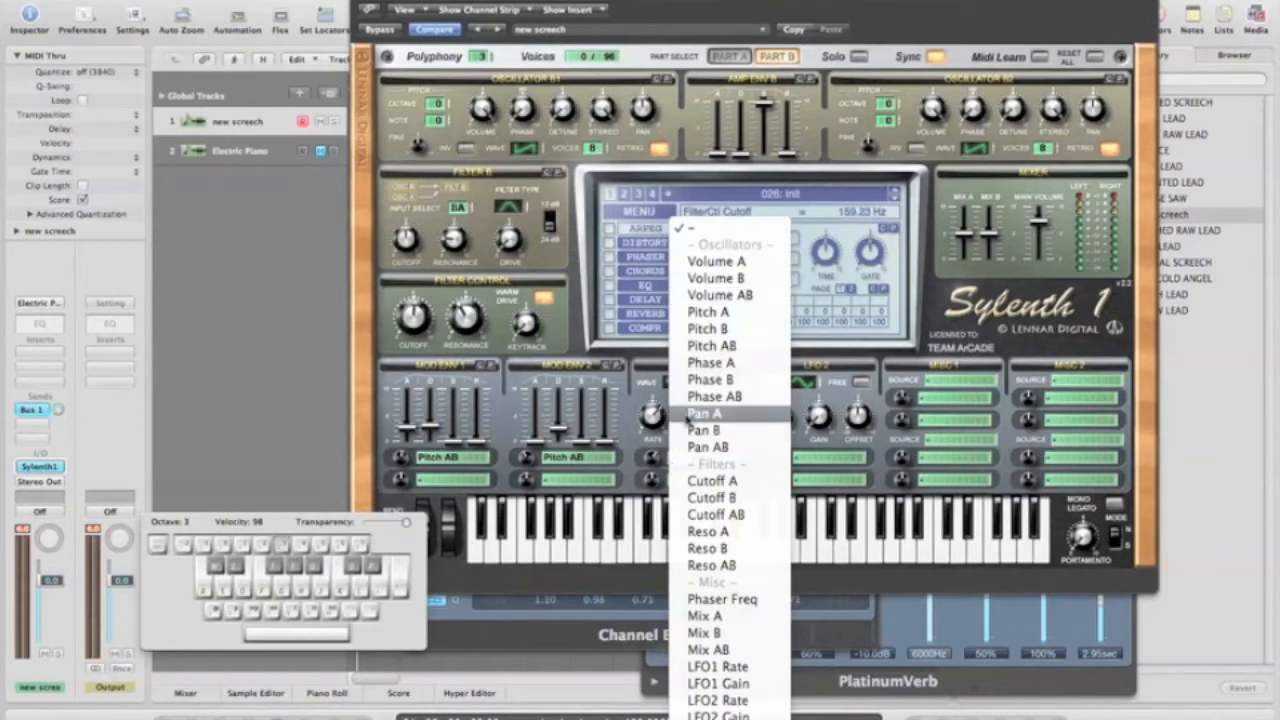
click(733, 348)
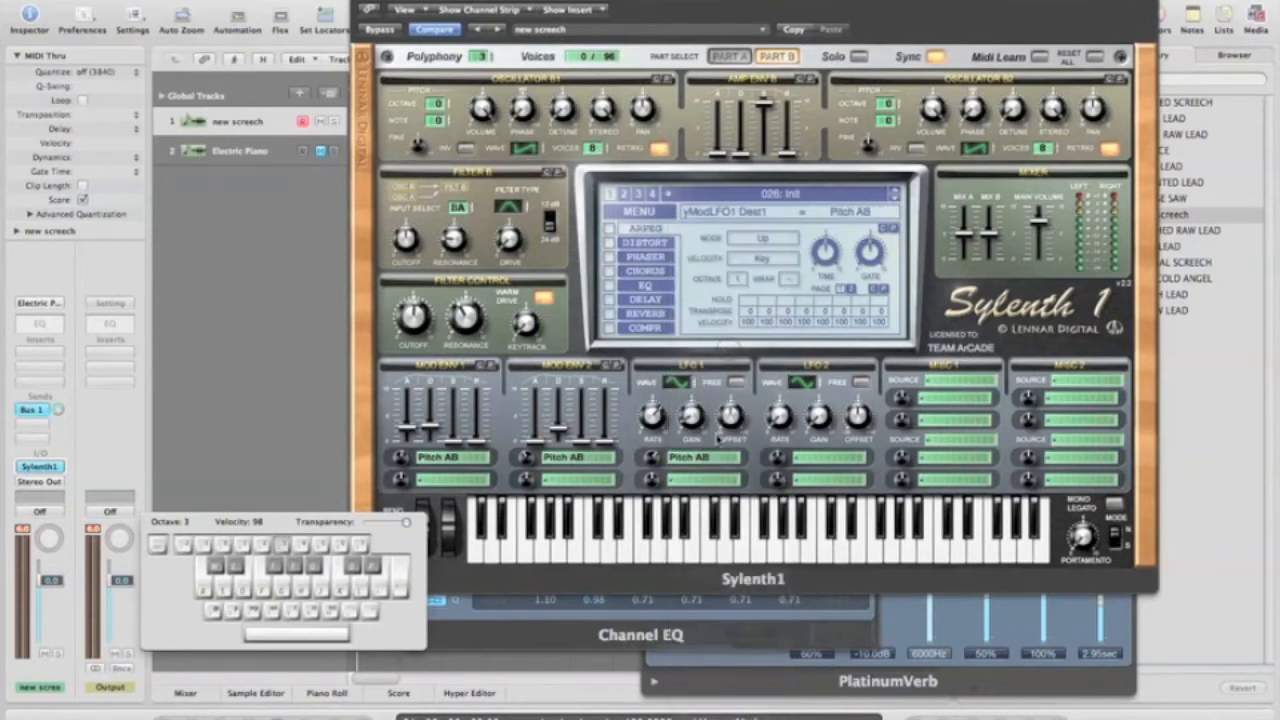
- Review LFO 1's Pitch AB amount, wave, rate, Free mode and gain, and play a test note
drag(652, 457, 653, 458)
click(683, 385)
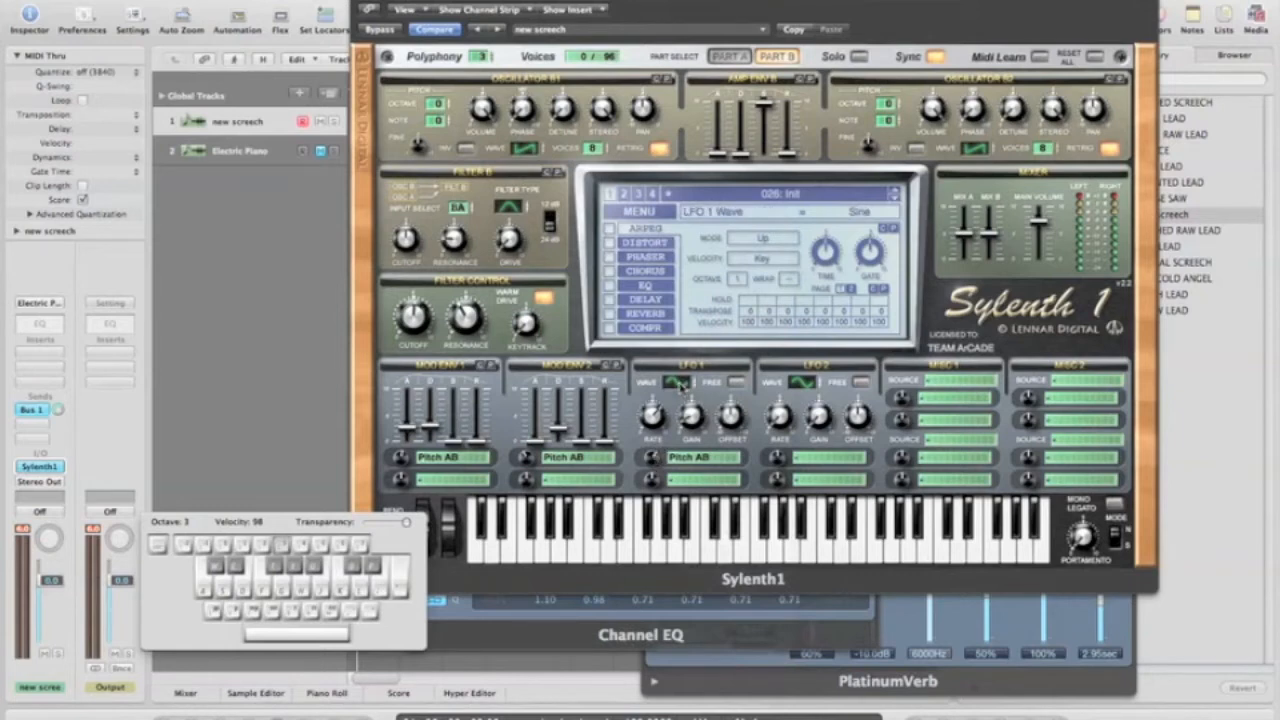
drag(656, 418, 655, 416)
click(738, 383)
drag(655, 418, 655, 415)
click(738, 383)
click(652, 417)
drag(690, 415, 698, 428)
key(f)
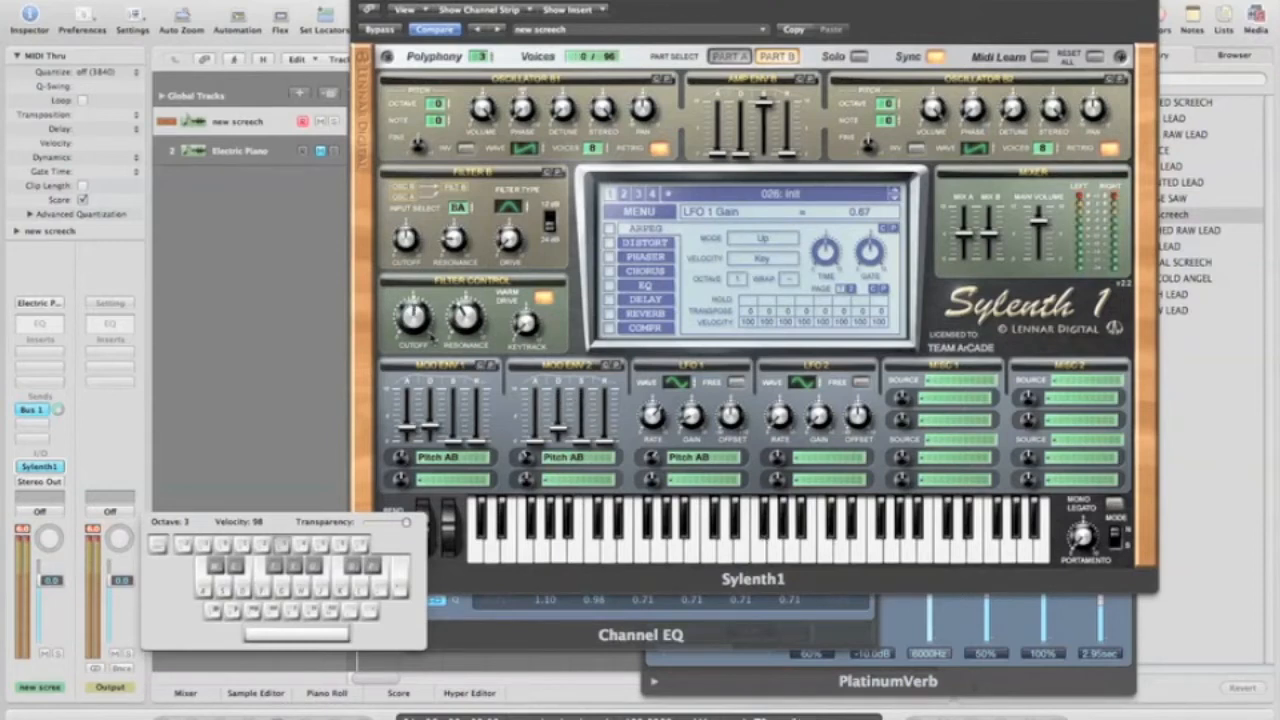
- Clear LFO 1's first destination again to hear the unmodulated sound, and set it back to Pitch AB
click(714, 458)
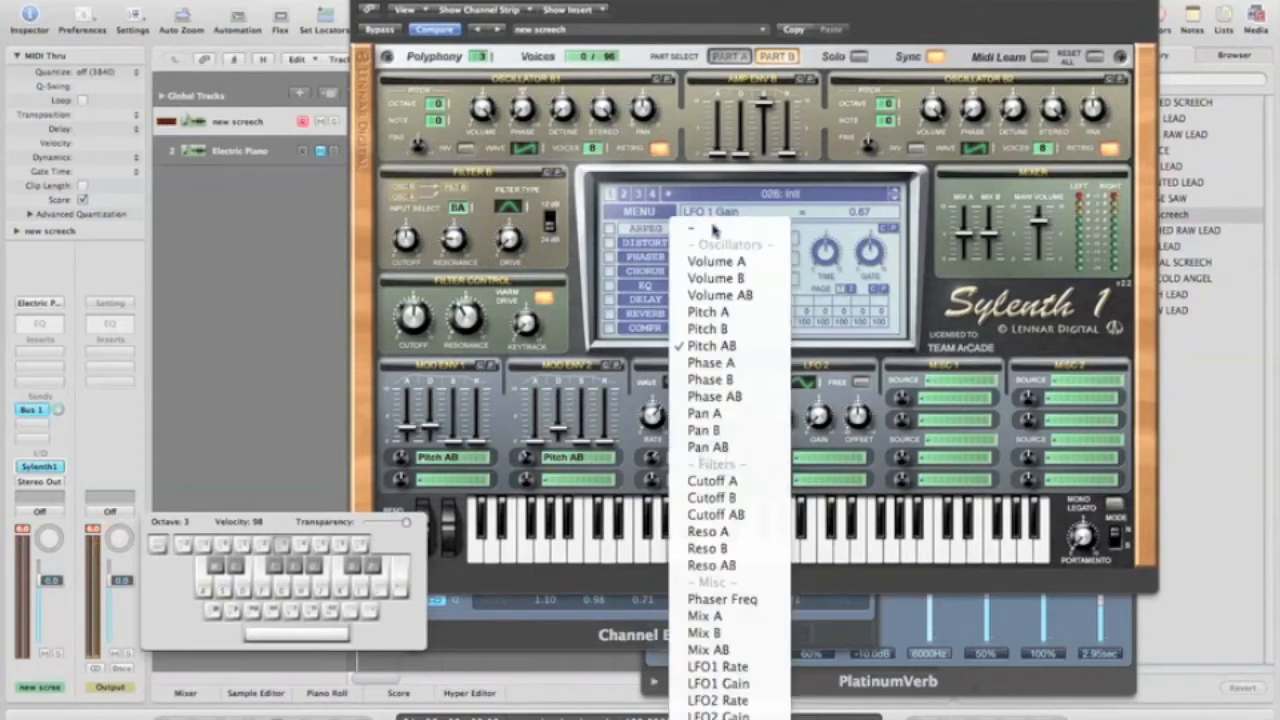
click(716, 228)
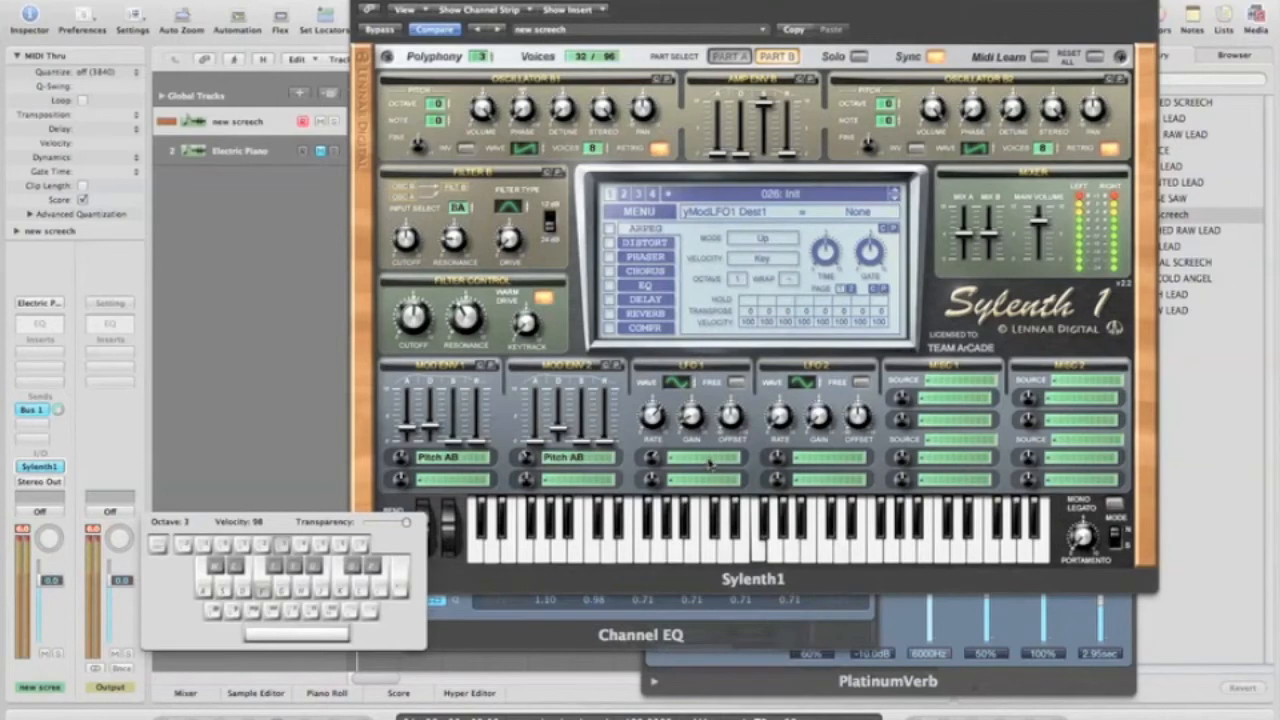
click(711, 464)
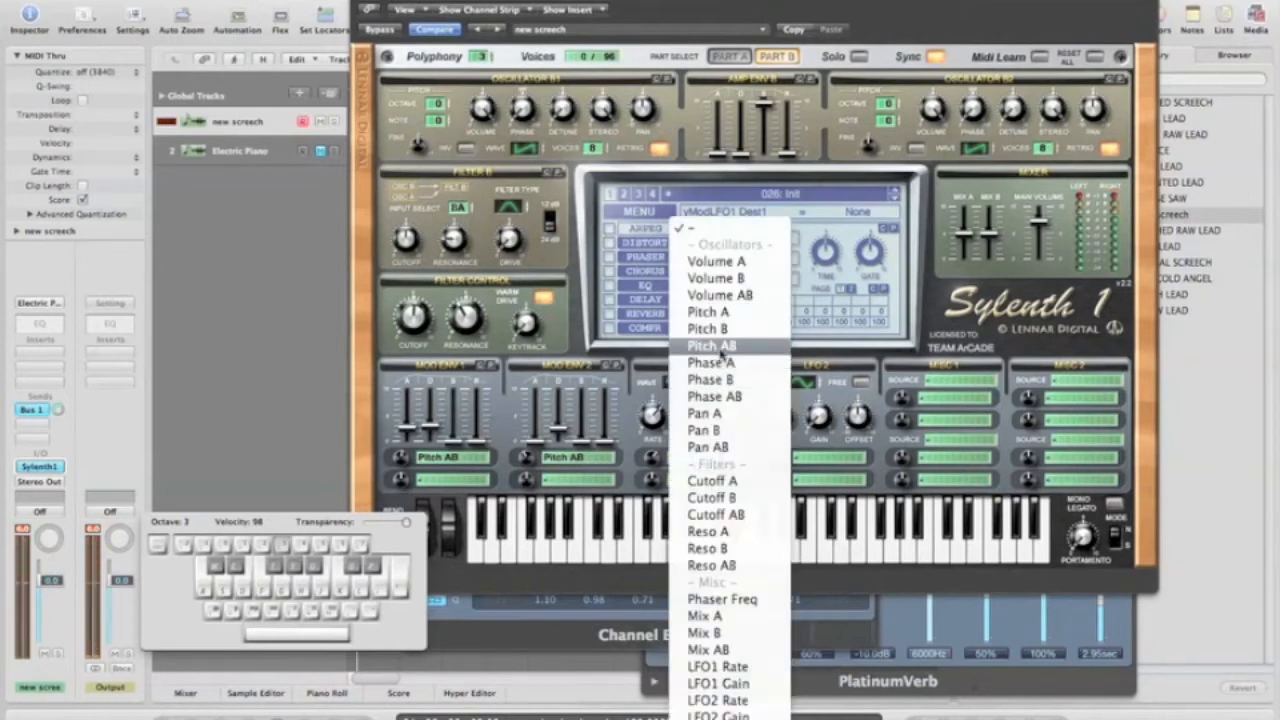
click(712, 346)
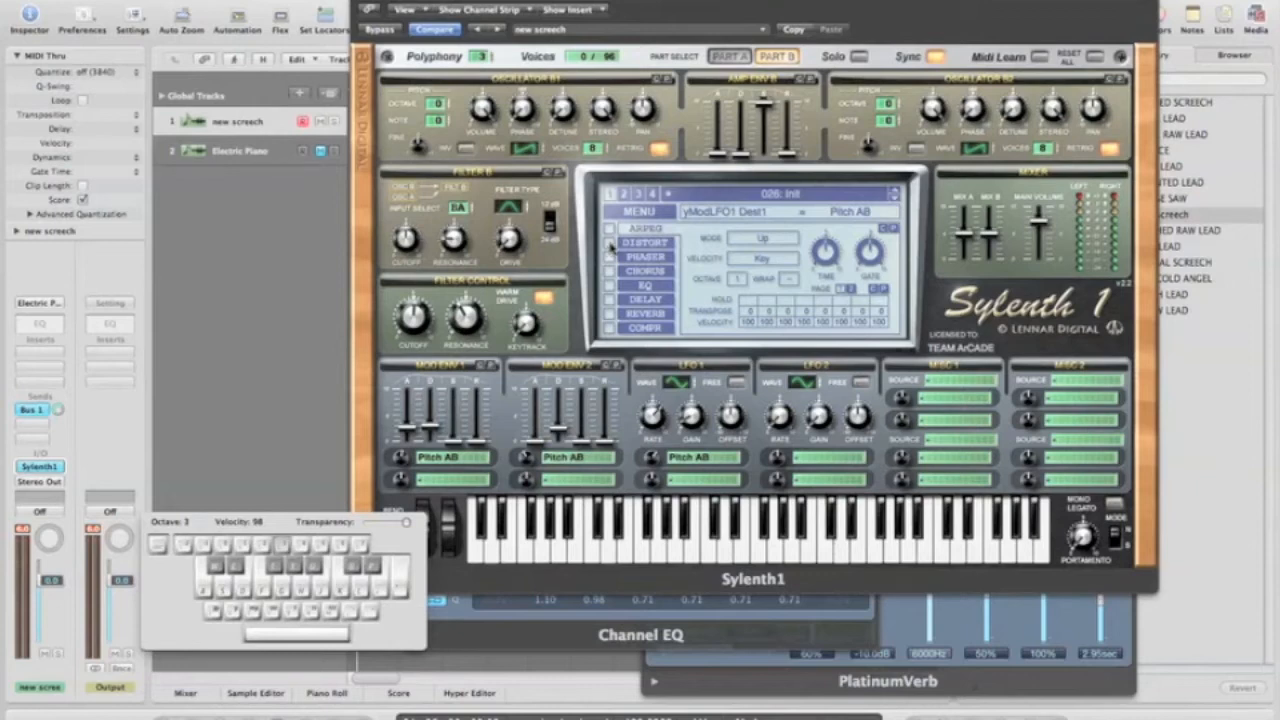
- Turn on the distortion effect with its type set to Clip, and bring the Filter Control cutoff to 94.47 Hz
click(609, 243)
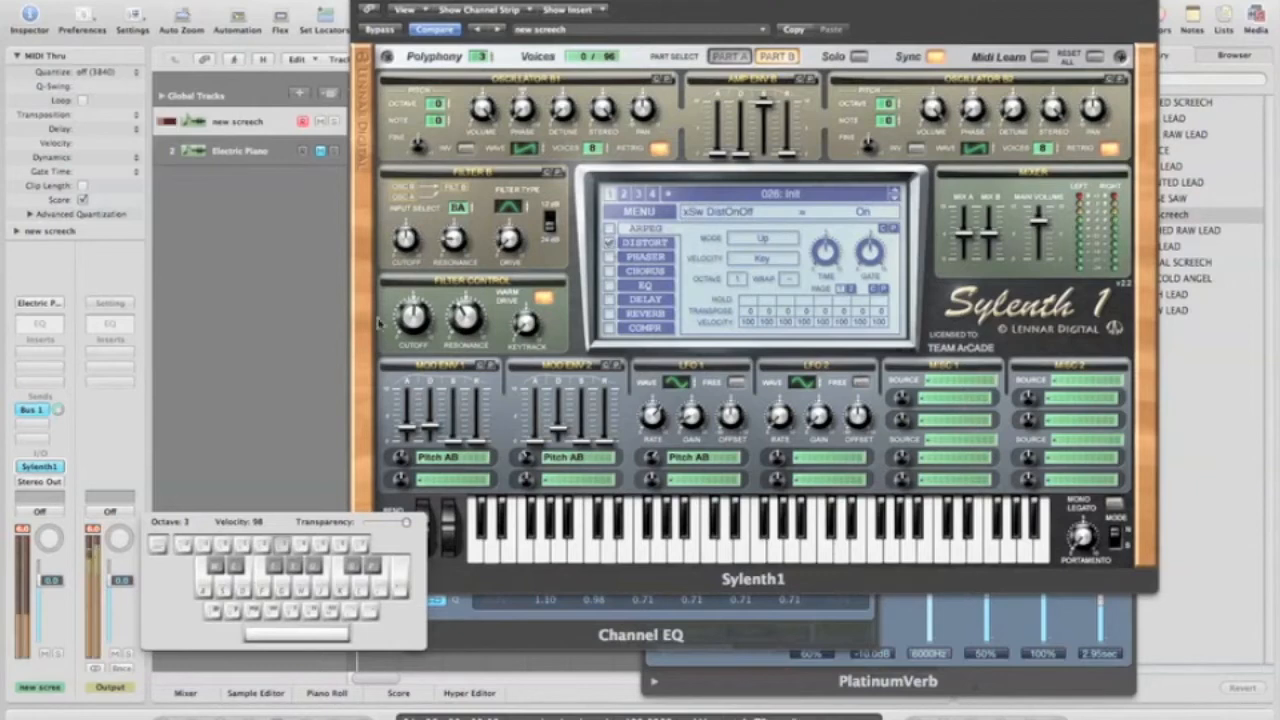
drag(414, 298, 400, 294)
click(645, 244)
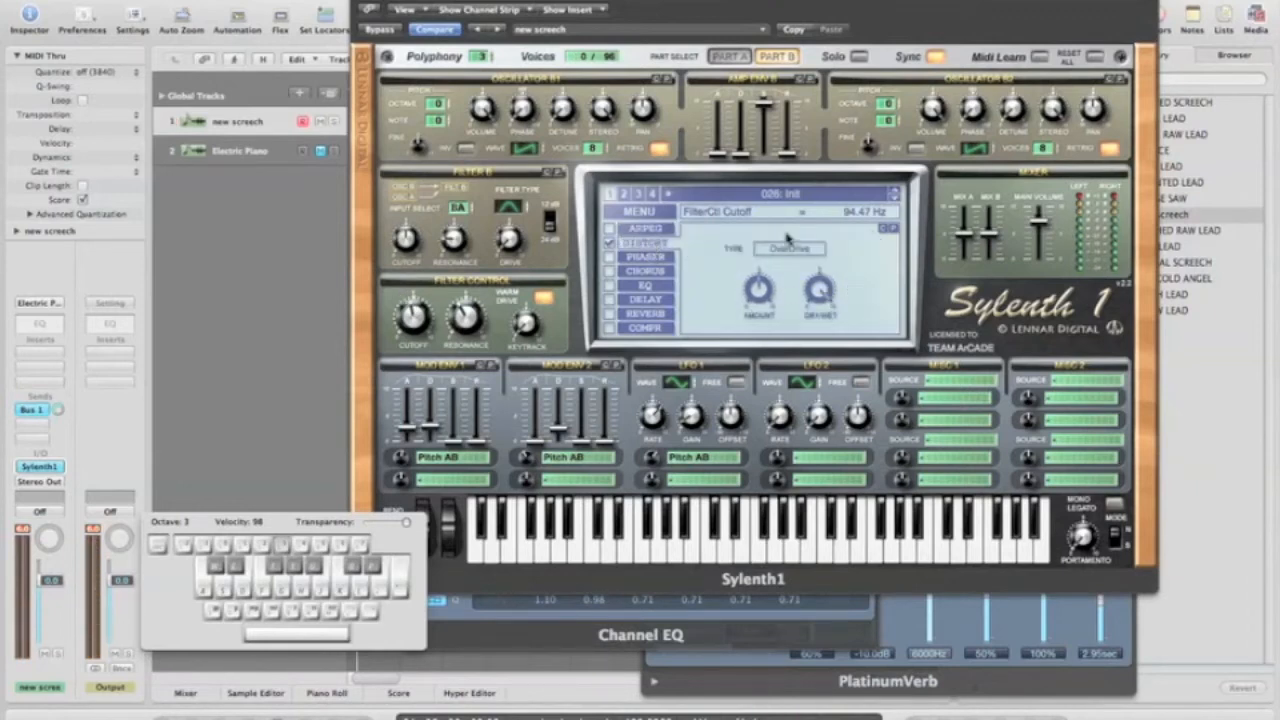
click(788, 240)
click(800, 298)
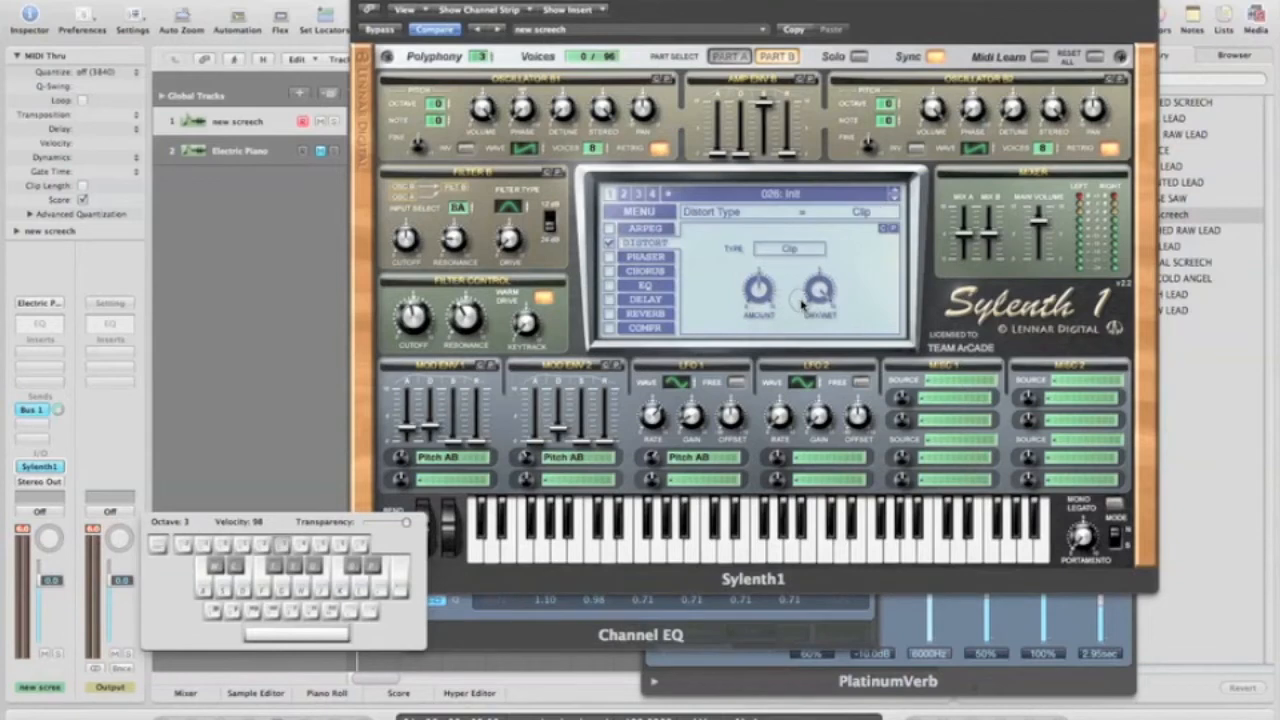
- Check the distortion's amount and dry/wet settings, play a test note, and lower the Filter Control cutoff to 65.91 Hz
click(767, 293)
click(822, 296)
key(f)
drag(414, 318, 415, 325)
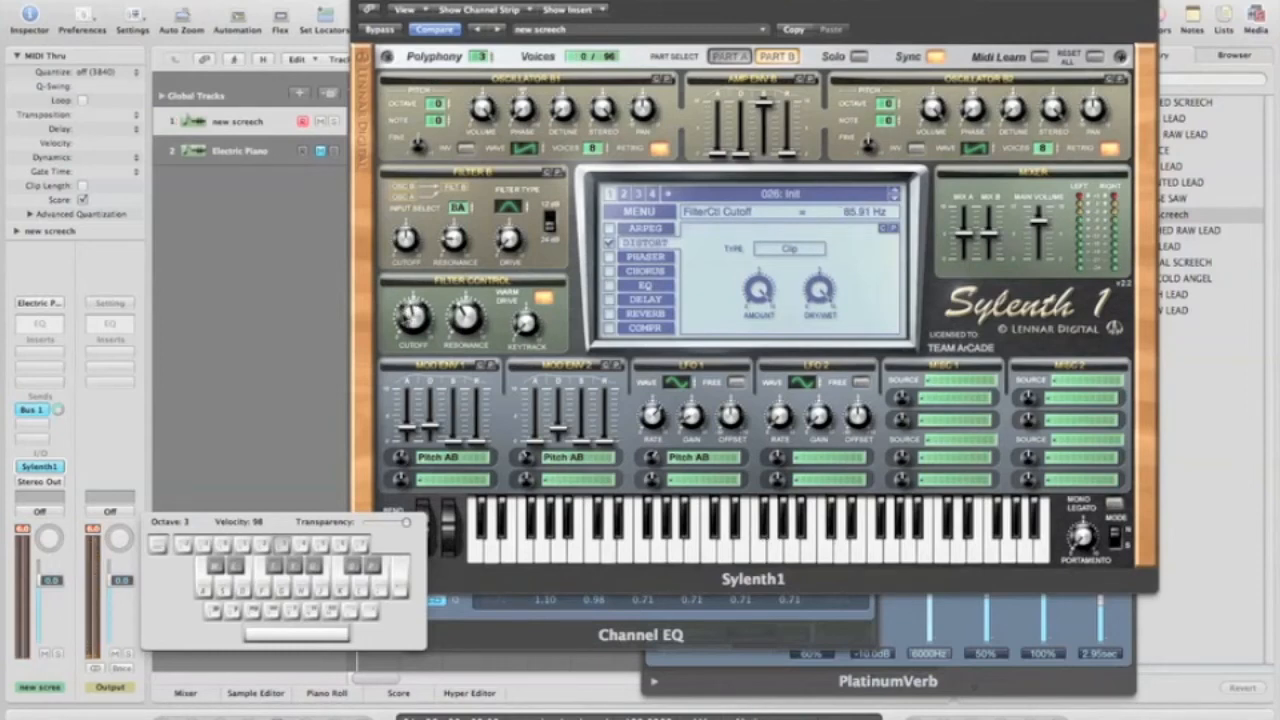
- Turn on the chorus and compare test notes with it on and off while moving the cutoff, leaving the chorus on
click(612, 273)
click(632, 277)
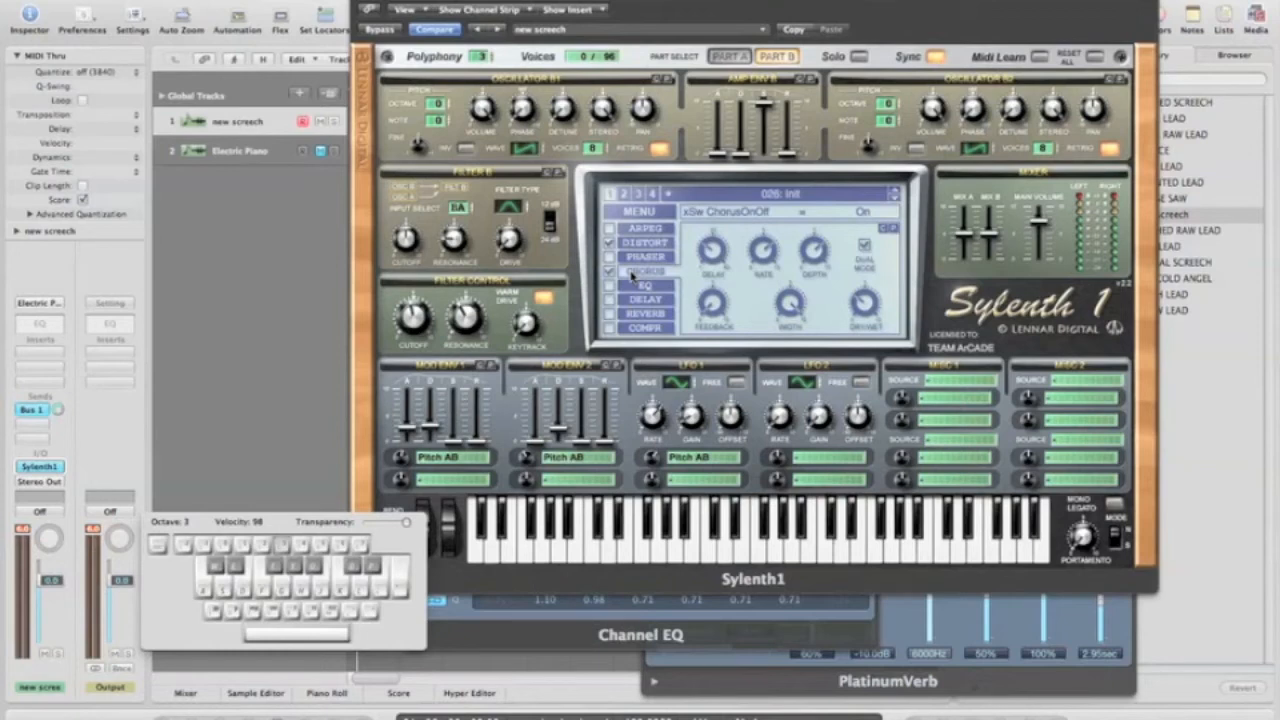
key(f)
key(f)
key(f)
key(f)
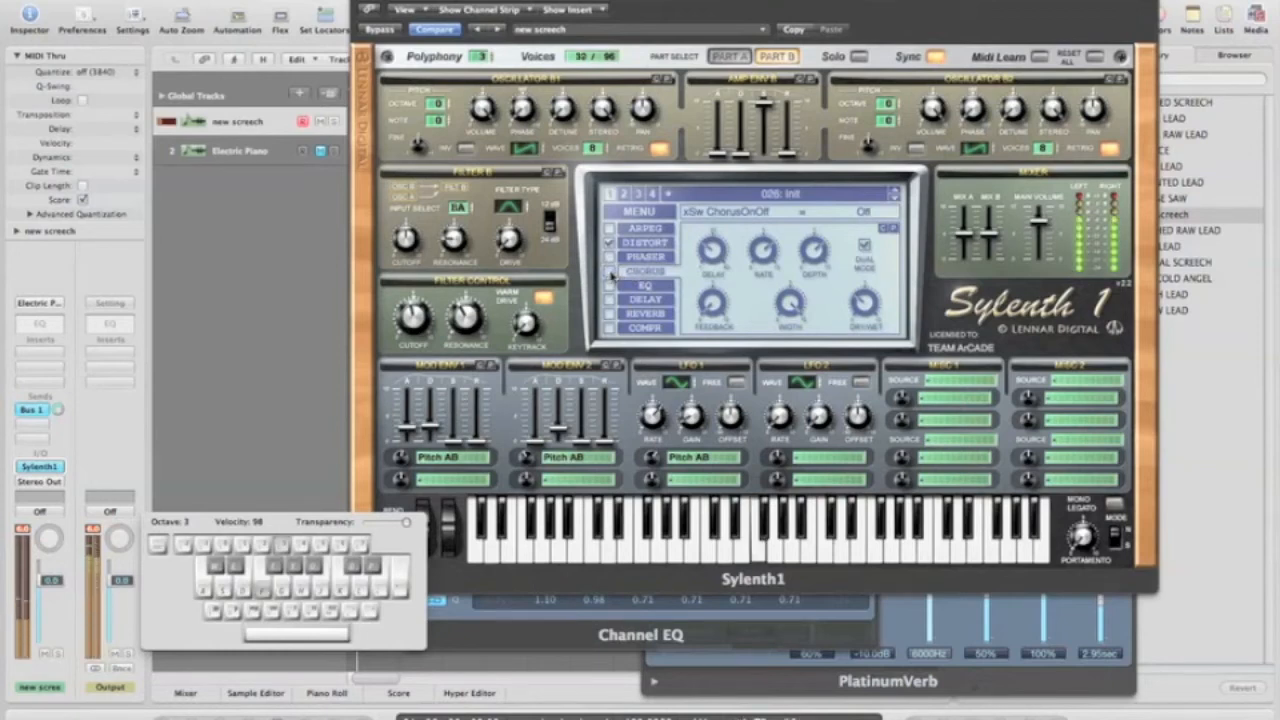
key(f)
key(f)
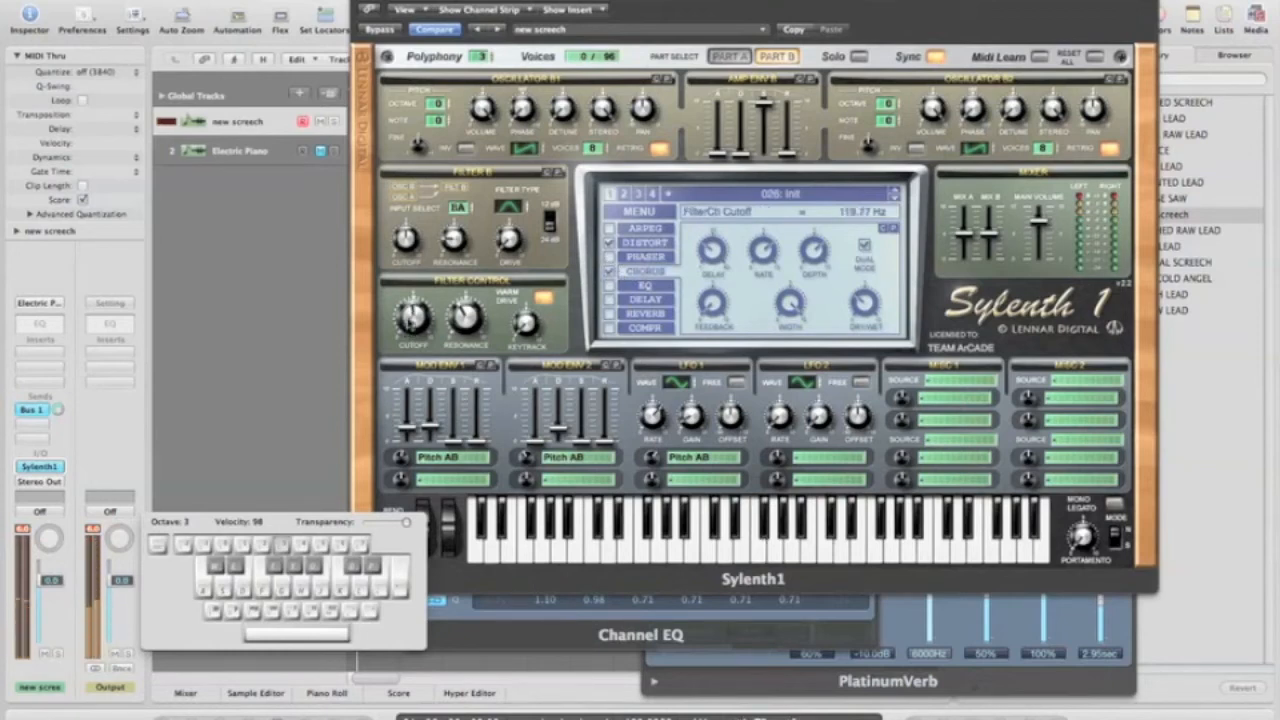
click(610, 271)
key(f)
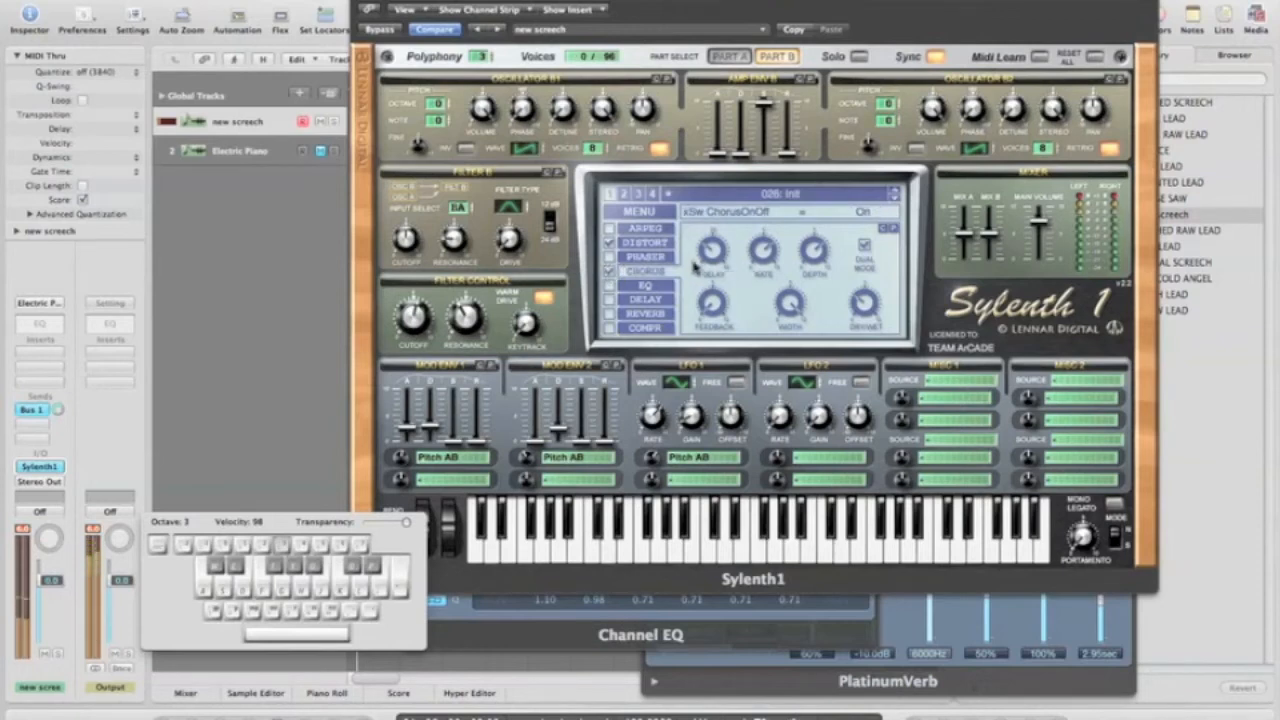
- Switch between Part A and Part B, leaving Part A selected, and play a test note
click(726, 58)
click(769, 58)
click(741, 58)
key(f)
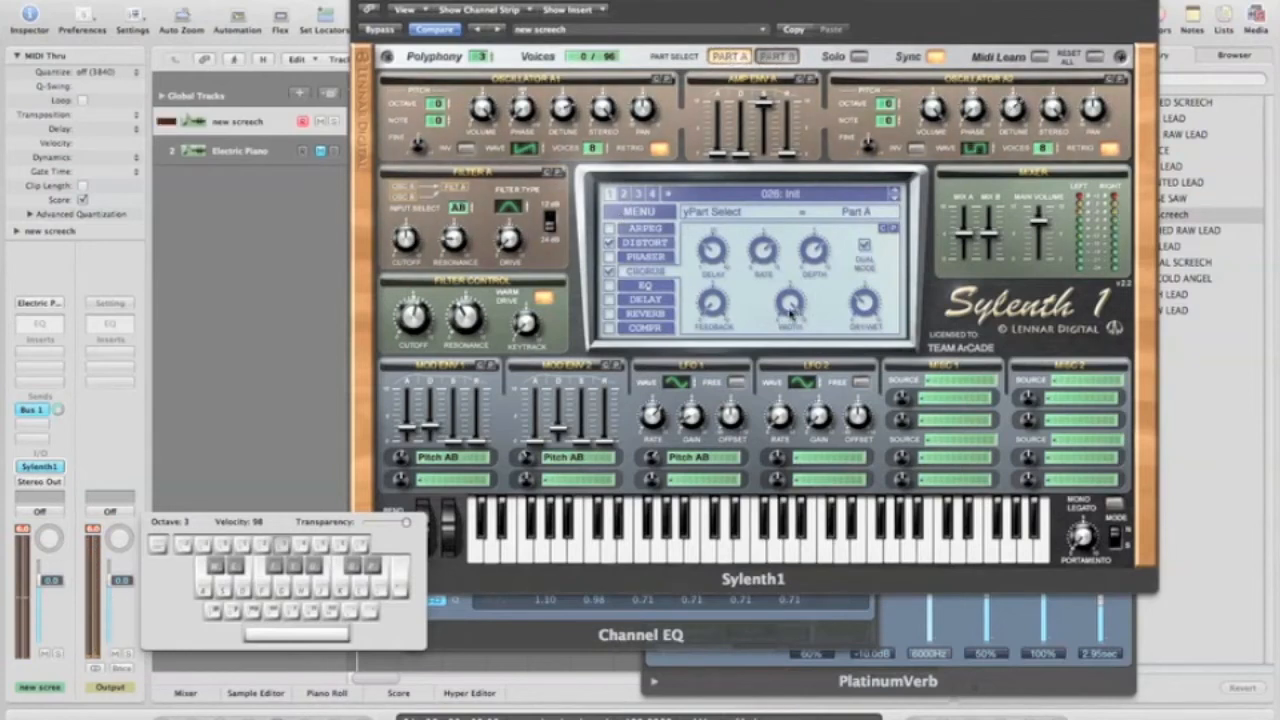
- Set the chorus delay to 15.11 ms, adjust its depth and dry/wet mix, and play test notes
drag(717, 254, 716, 240)
key(f)
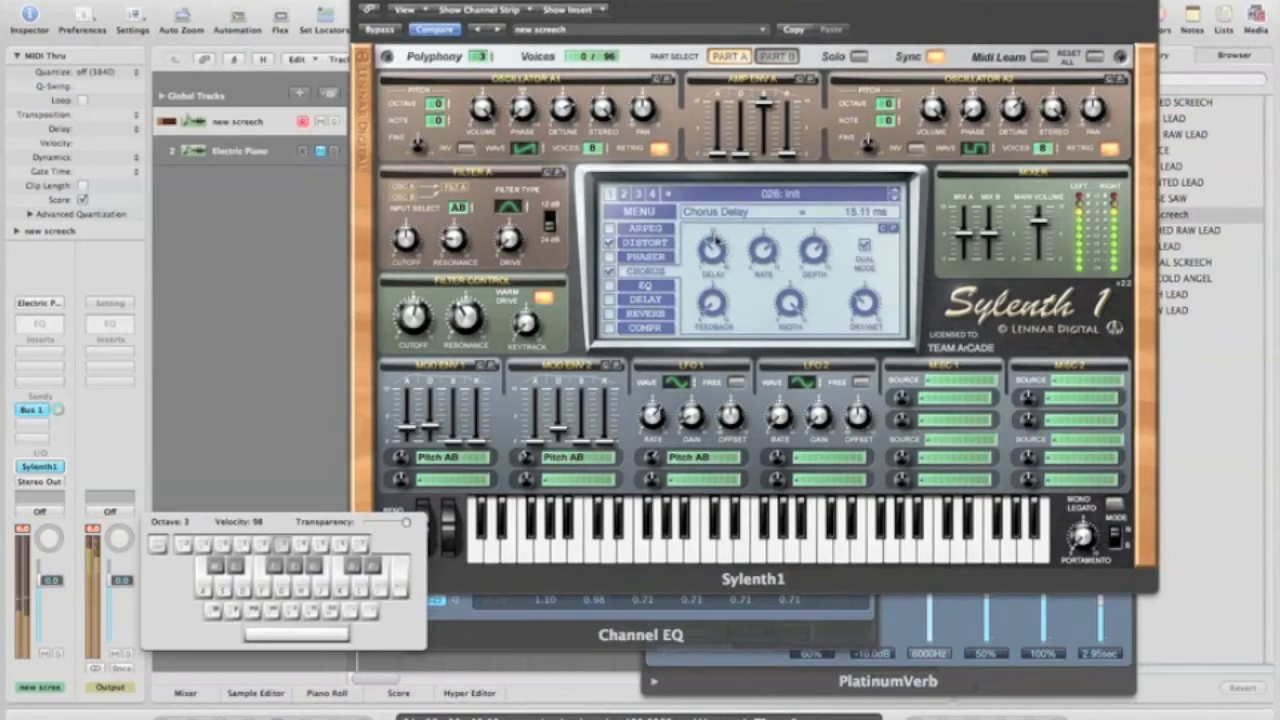
drag(815, 255, 816, 248)
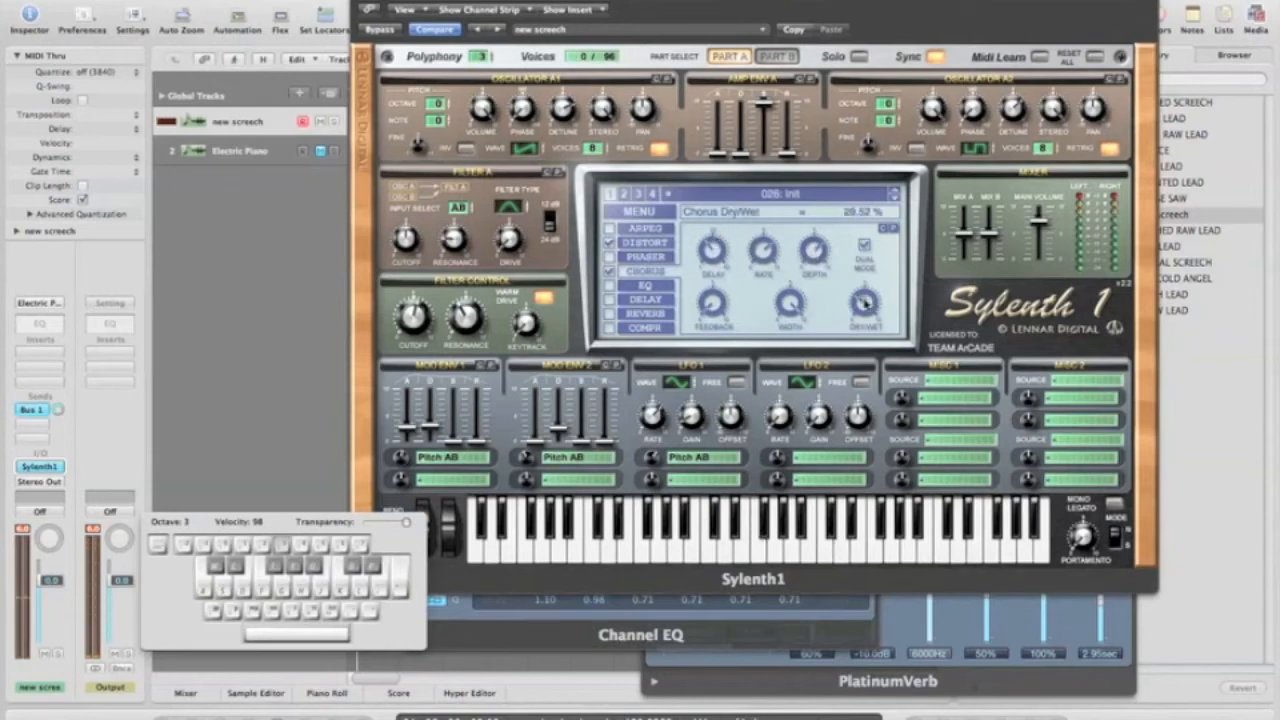
key(f)
- Compare the patch with the chorus off and on by playing test notes and sweeping the filter cutoff
click(611, 272)
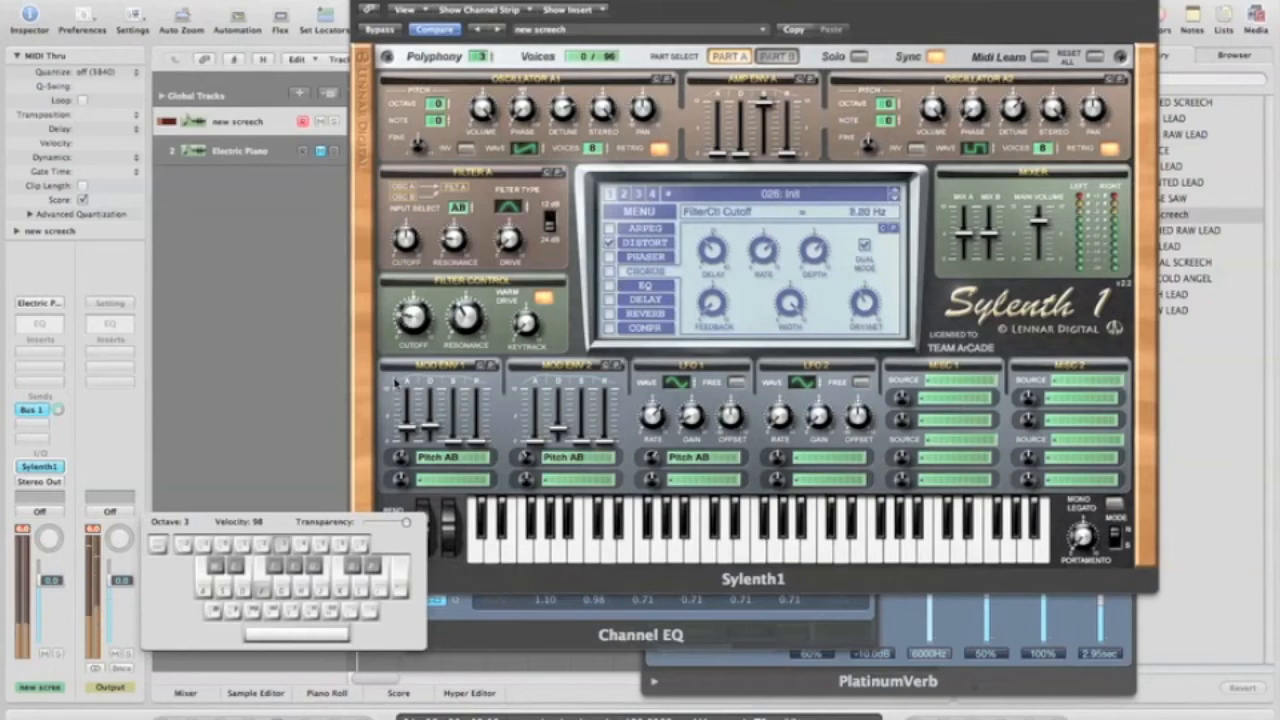
key(f)
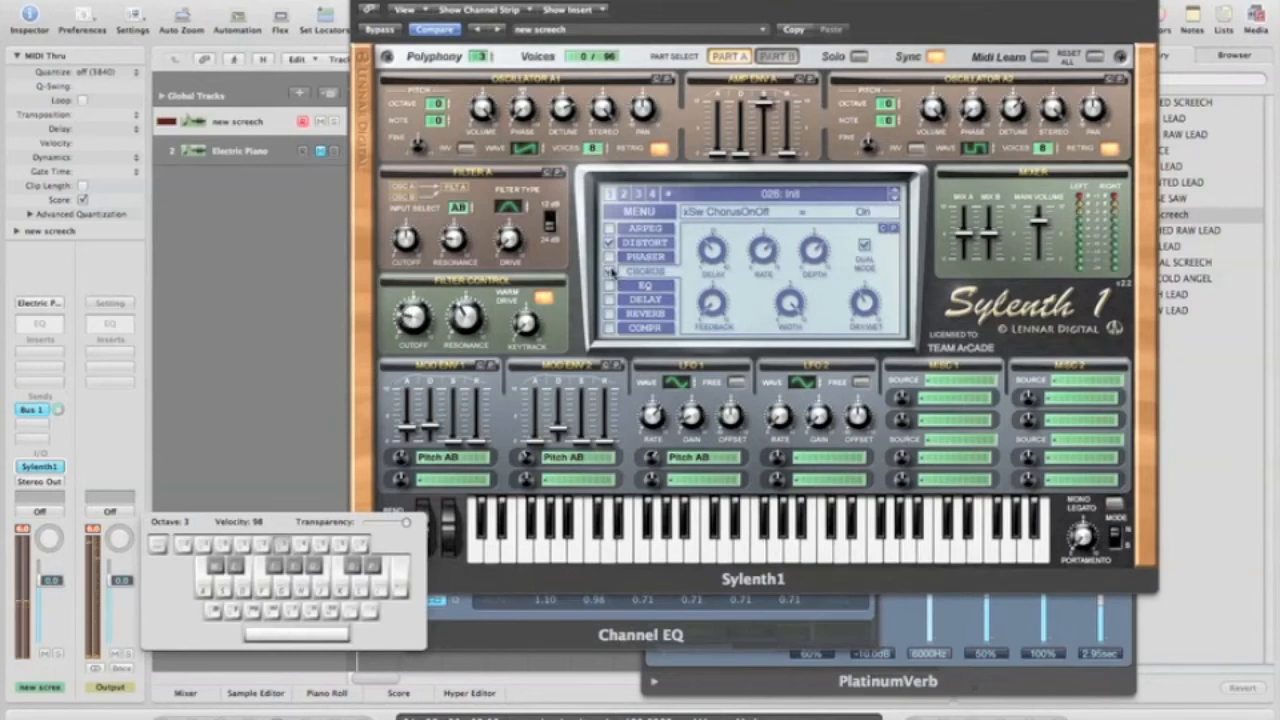
key(f)
click(612, 273)
key(f)
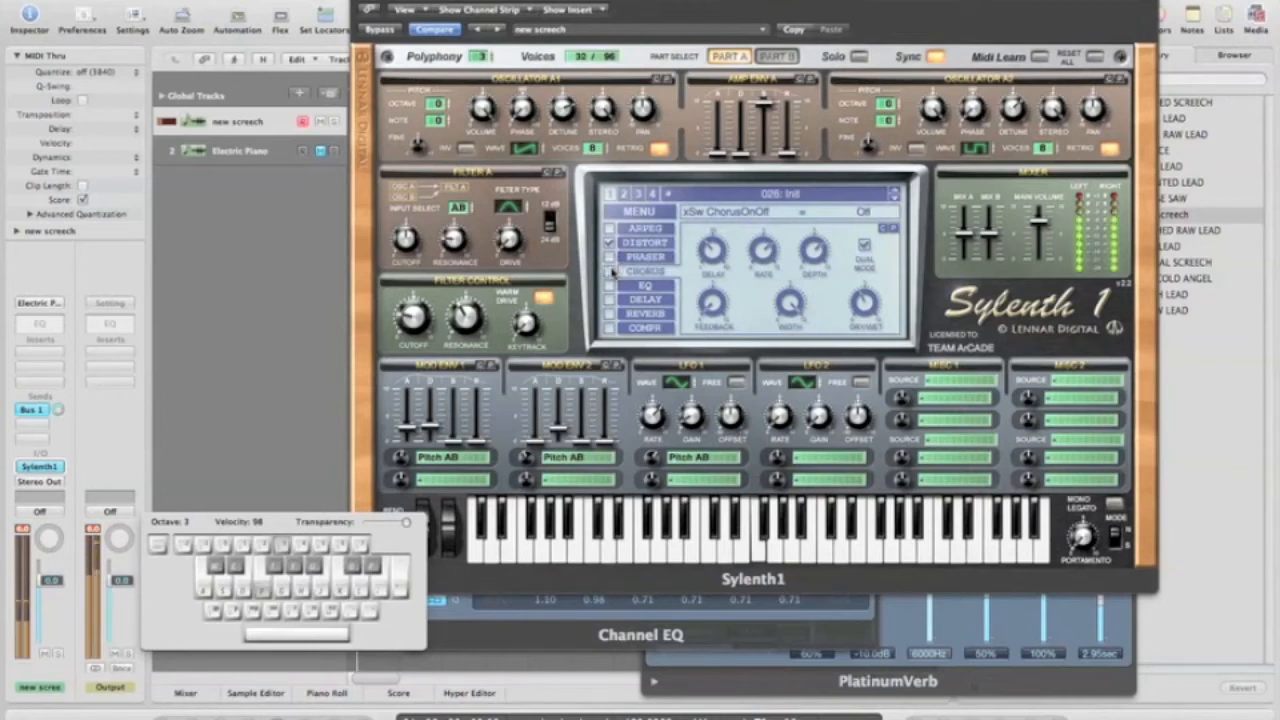
- Turn the chorus back on, set its dry/wet mix to 34.76 %, and play a test note
click(611, 271)
drag(873, 318, 868, 310)
key(f)
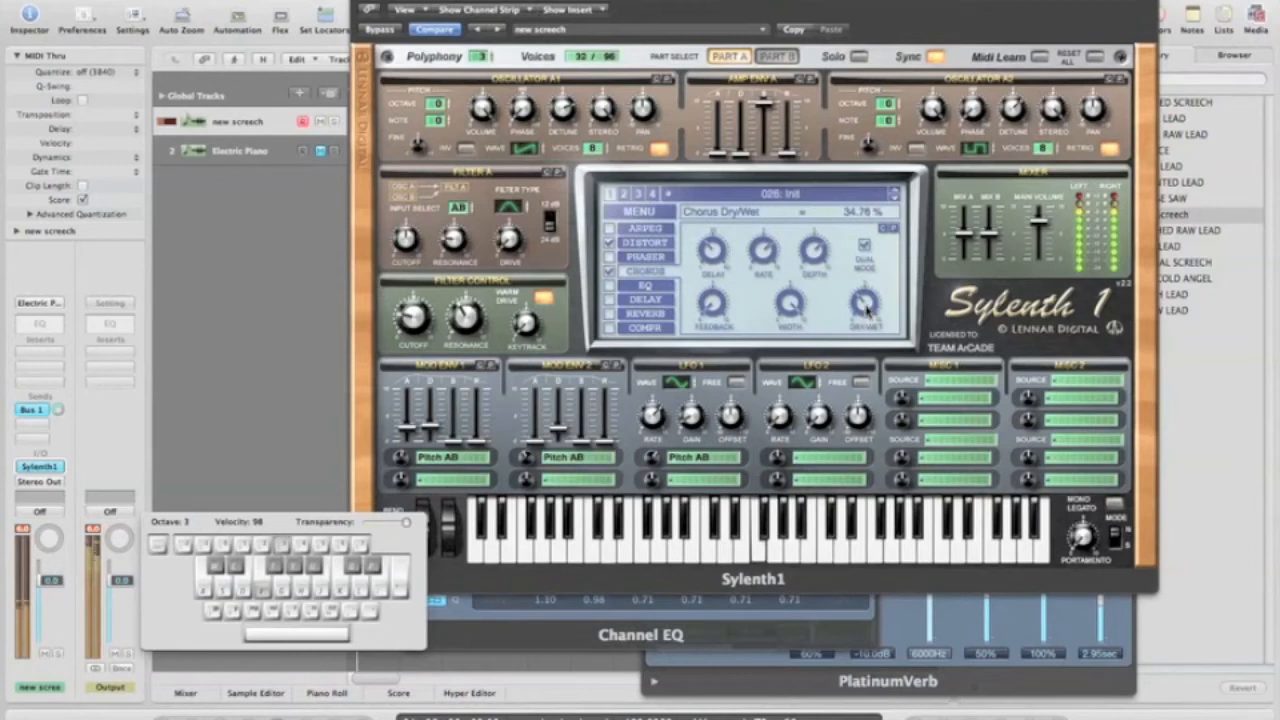
- Turn on the EQ effect, show its settings, and set the bass frequency to 880.00 Hz
click(611, 286)
click(628, 287)
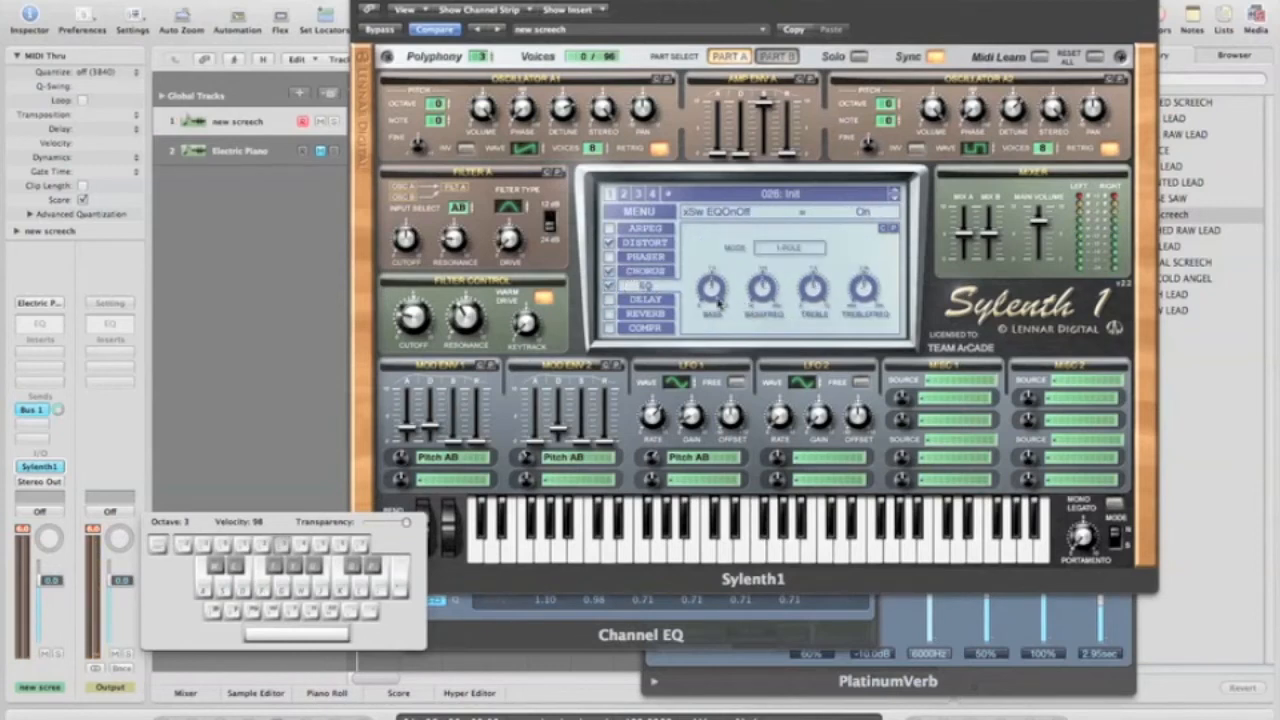
click(762, 288)
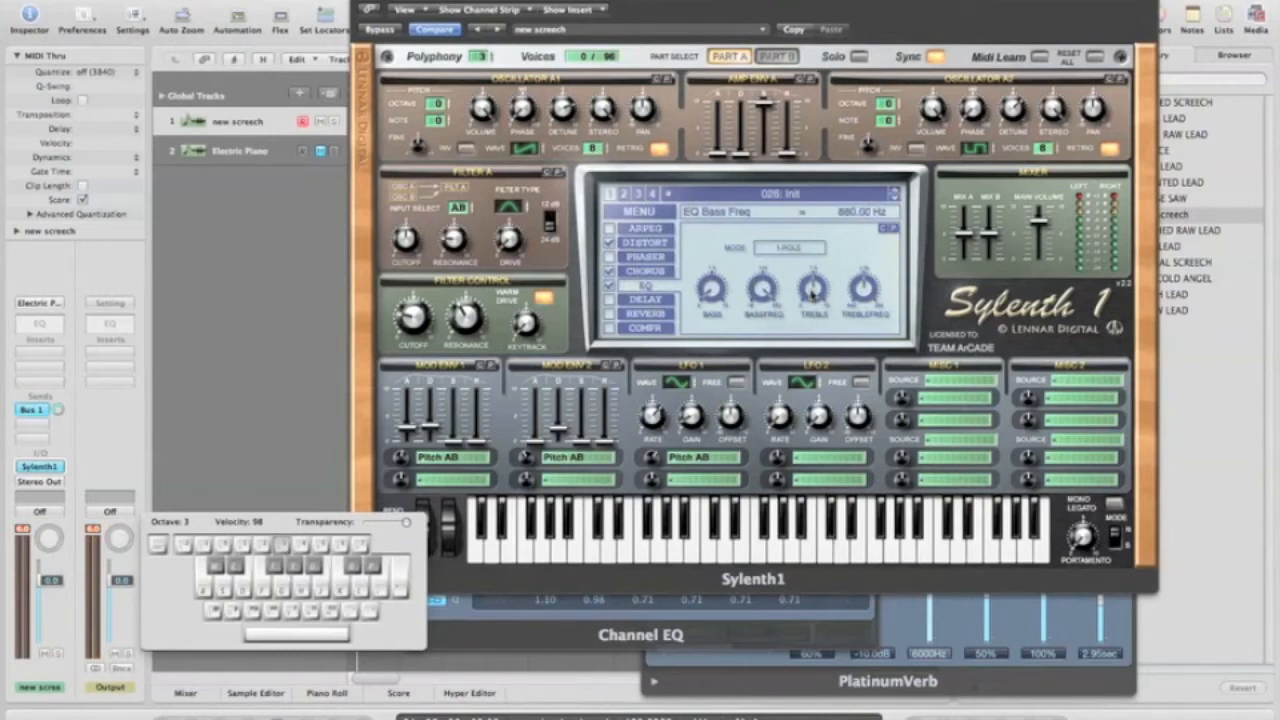
- Adjust the EQ treble and set the treble frequency to 5661.91 Hz
click(813, 289)
drag(838, 288, 845, 342)
click(861, 289)
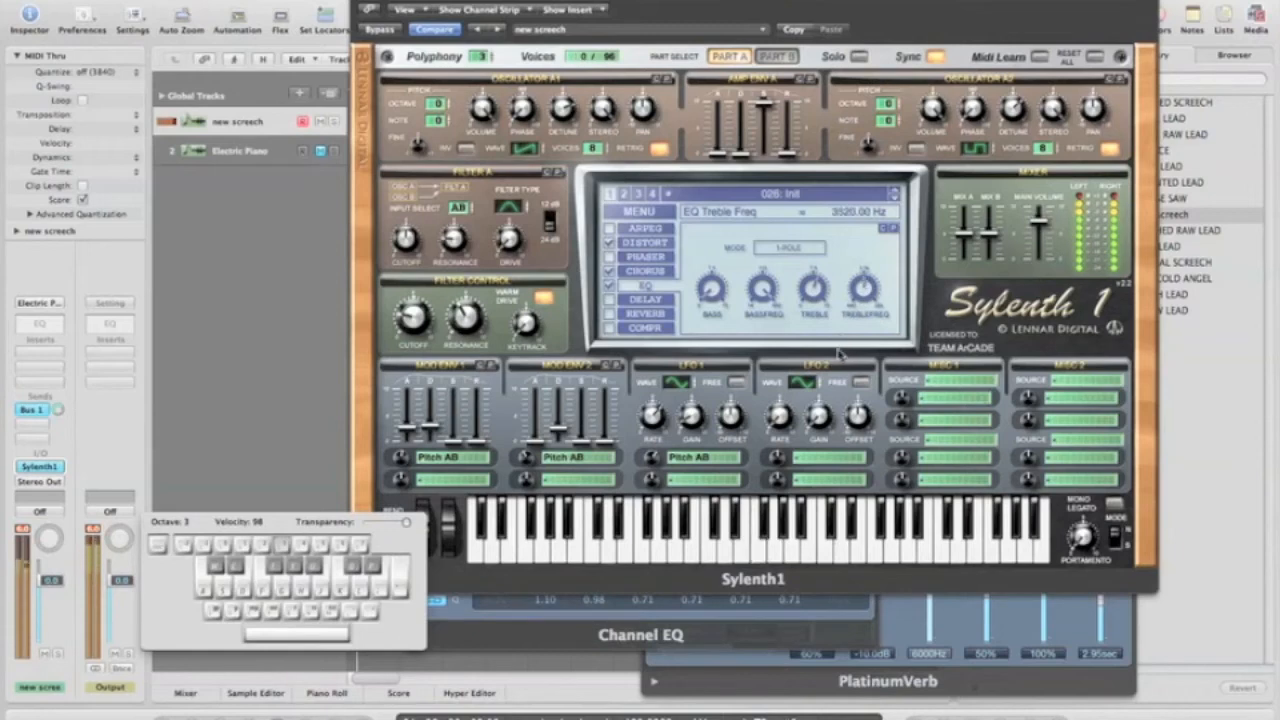
drag(863, 290, 866, 260)
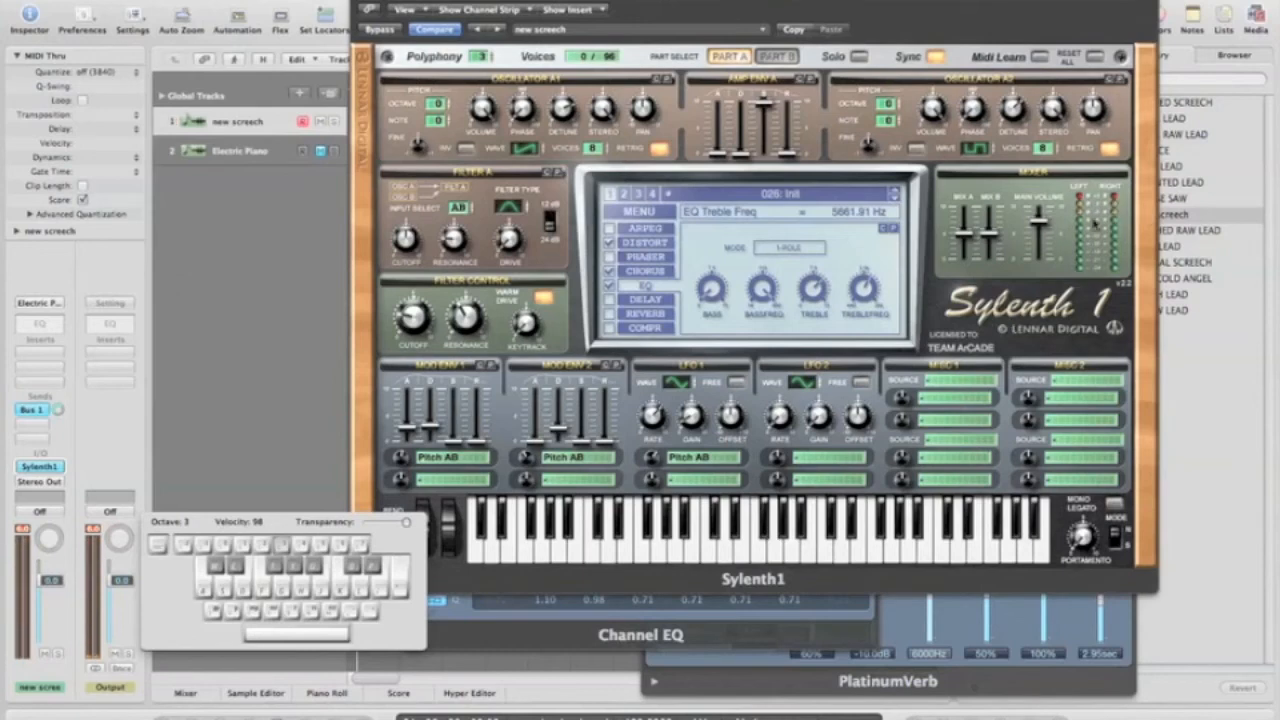
- Set the main volume to 7.64 and play repeated test notes to check the level
drag(1039, 222, 1040, 219)
key(f)
key(f)
key(f)
key(f)
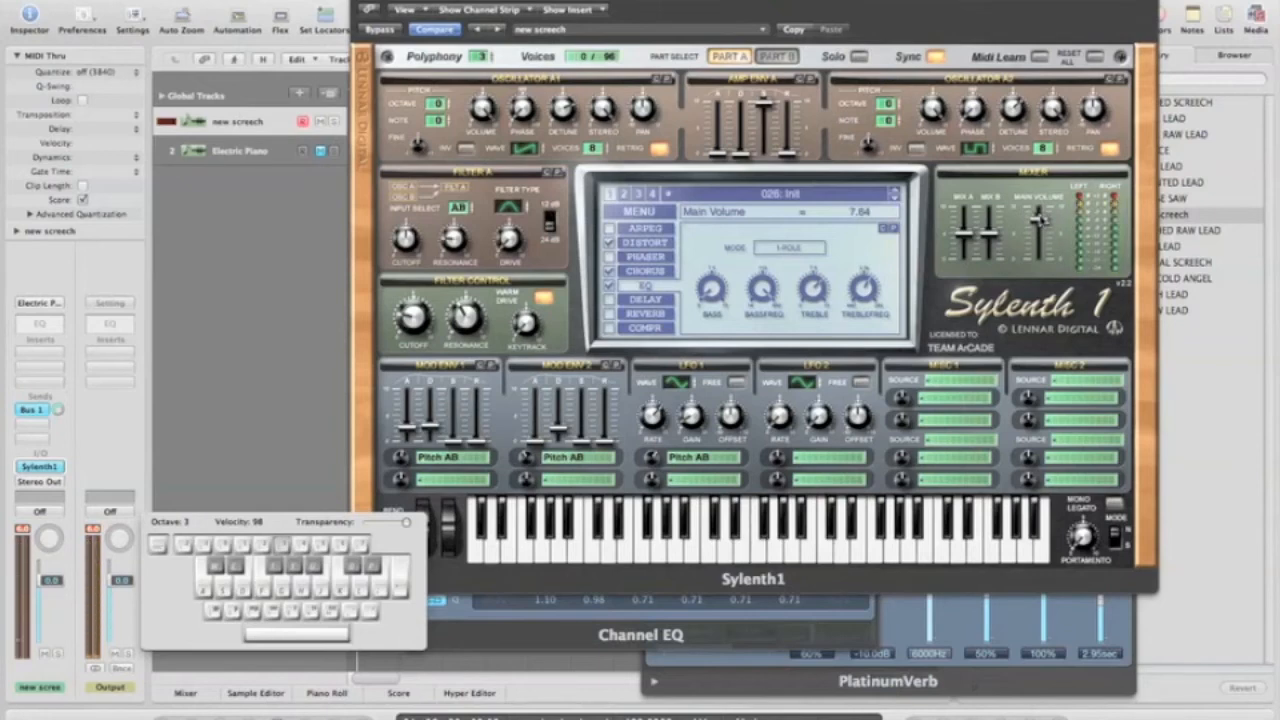
key(f)
key(f)
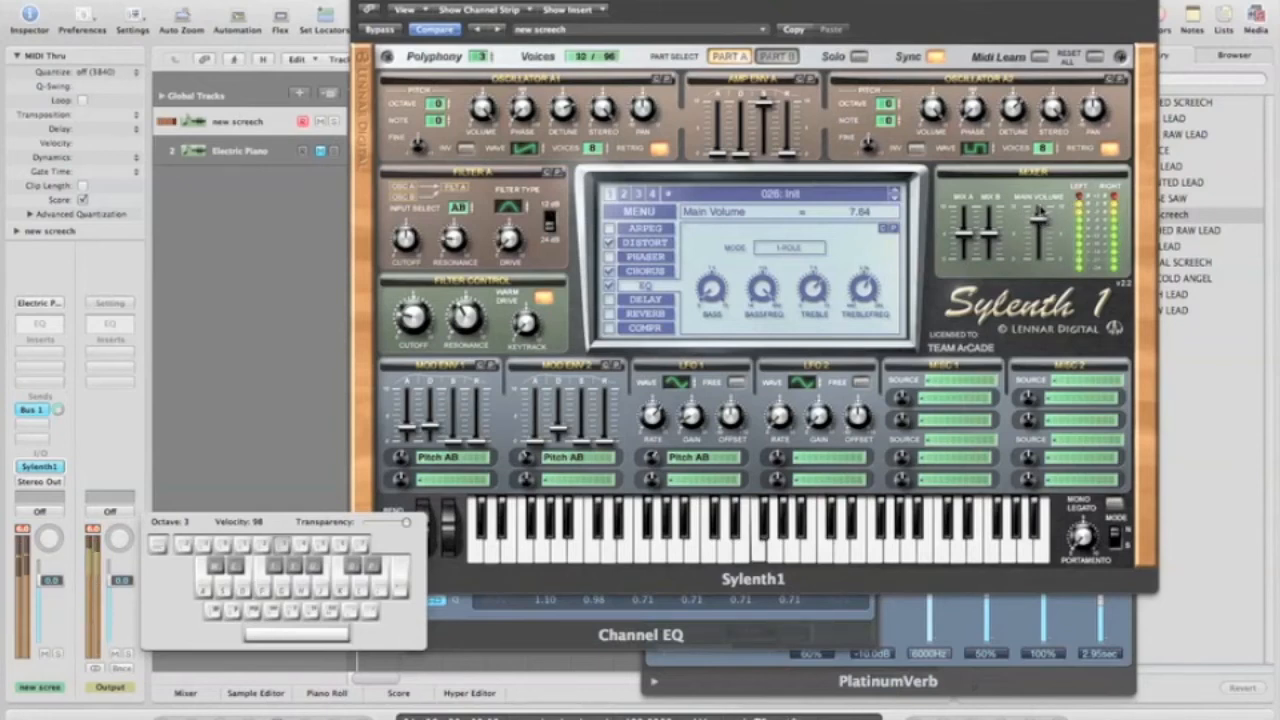
- Lower the main volume to 7.07 and play test notes while sweeping the Filter Control cutoff
drag(1040, 221, 1045, 234)
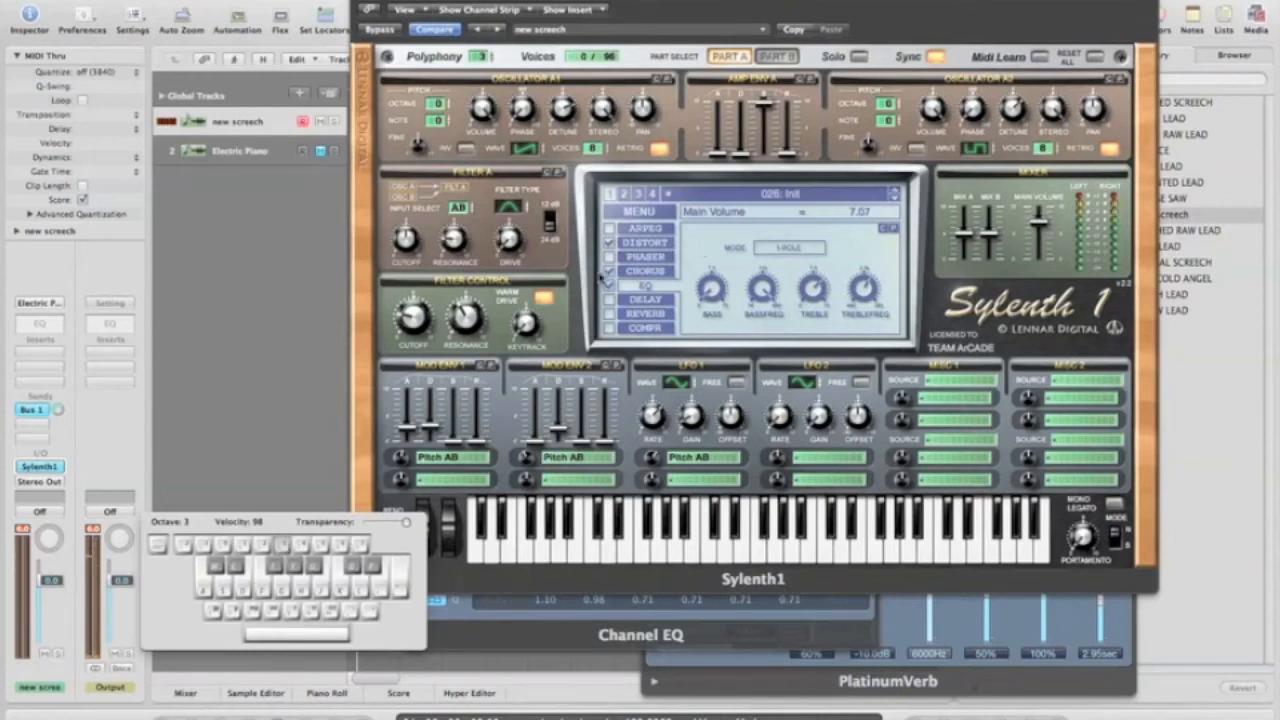
key(f)
drag(413, 317, 393, 255)
key(f)
key(f)
key(f)
key(f)
key(f)
key(f)
- Lower the main volume slightly more and bring the Filter Control cutoff to 74.51 Hz while playing test notes
drag(1040, 237, 1040, 242)
key(f)
key(f)
key(f)
mouse_move(412, 315)
mouse_down()
mouse_move(415, 302)
mouse_move(405, 313)
mouse_up()
key(f)
key(f)
key(f)
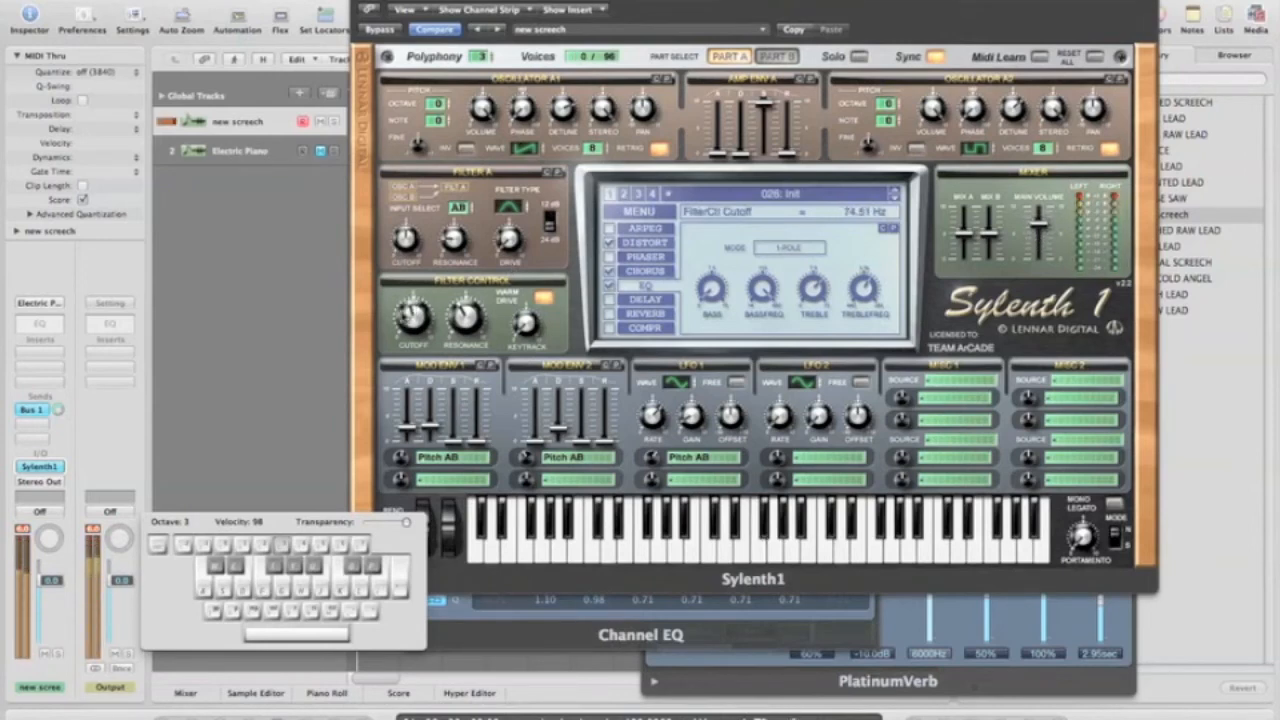
- Bypass the track's Bus 1 send, and open the built-in reverb settings while switching that reverb on and off again
click(31, 412)
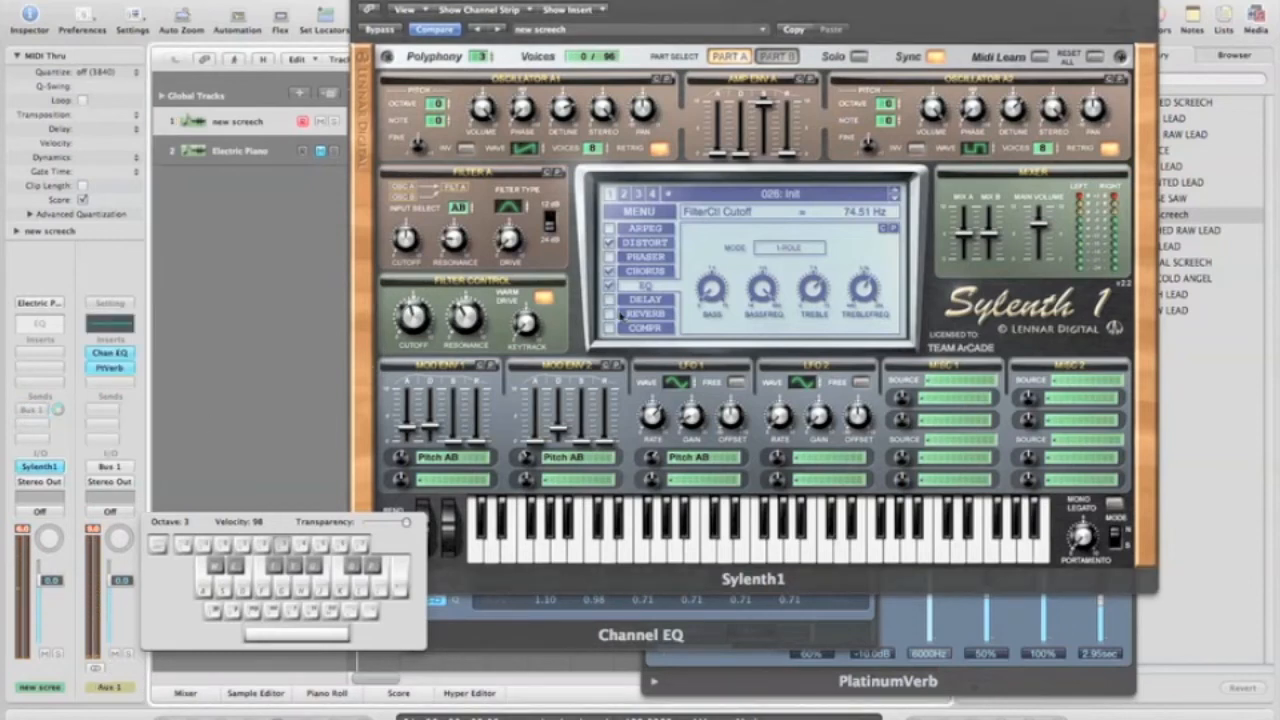
click(610, 313)
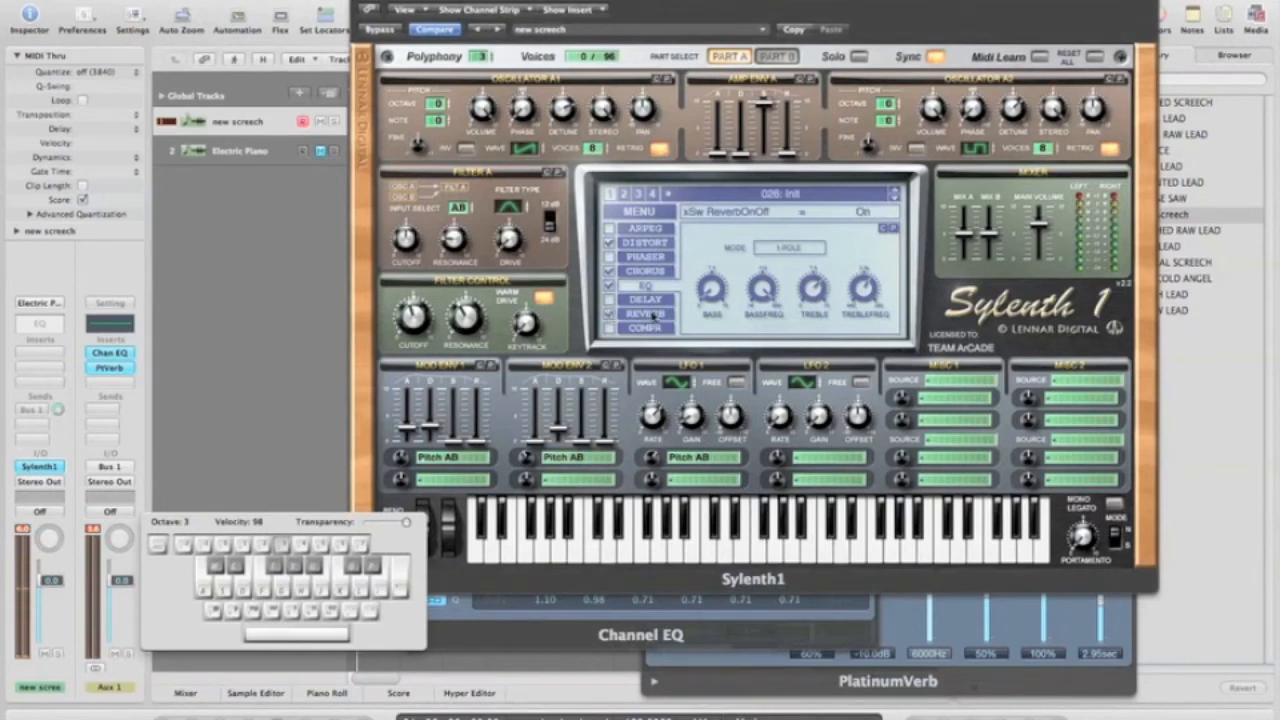
click(651, 315)
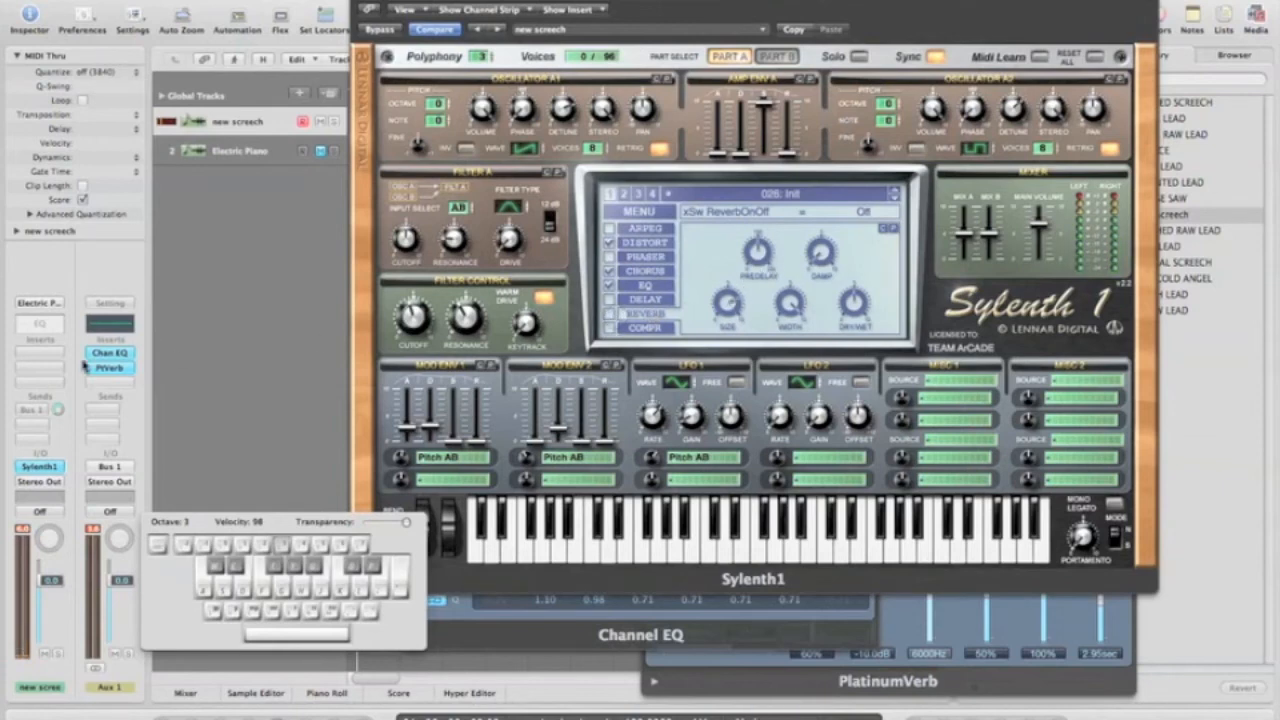
- Route the new screech track's send to Bus 3 first and then to Bus 4, raising the send level to -0.1
click(31, 412)
mouse_move(70, 505)
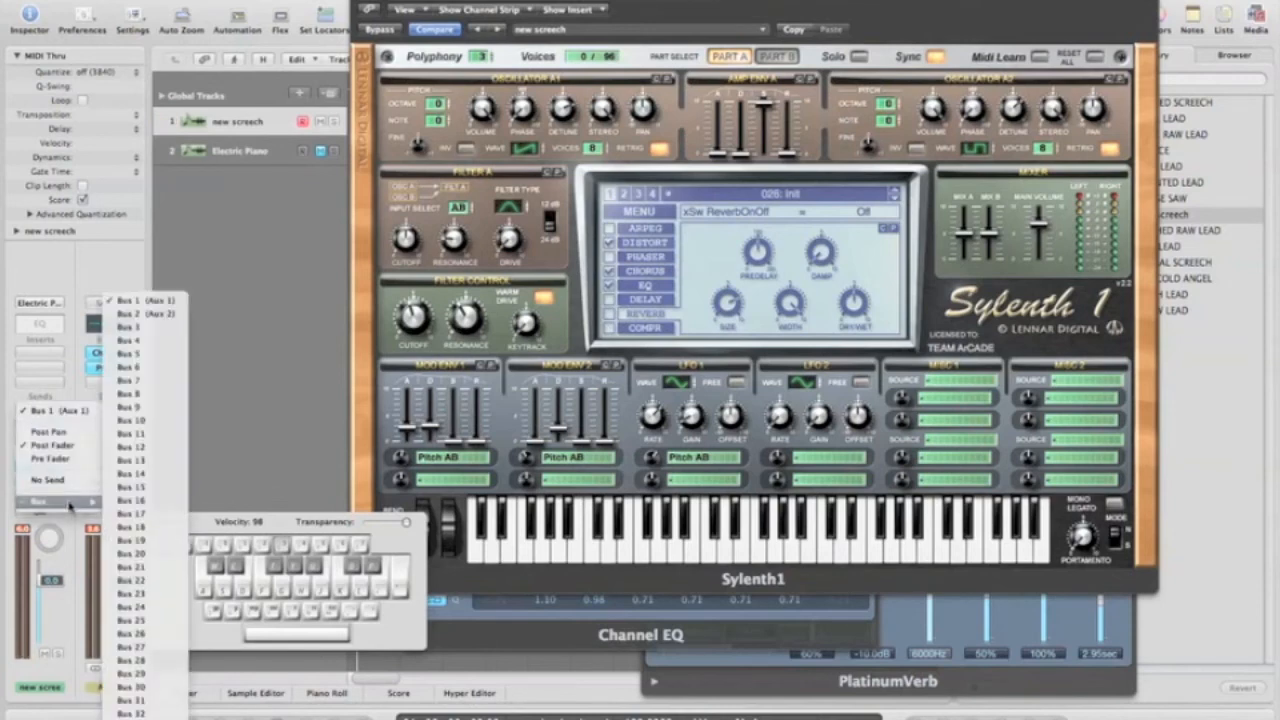
click(130, 326)
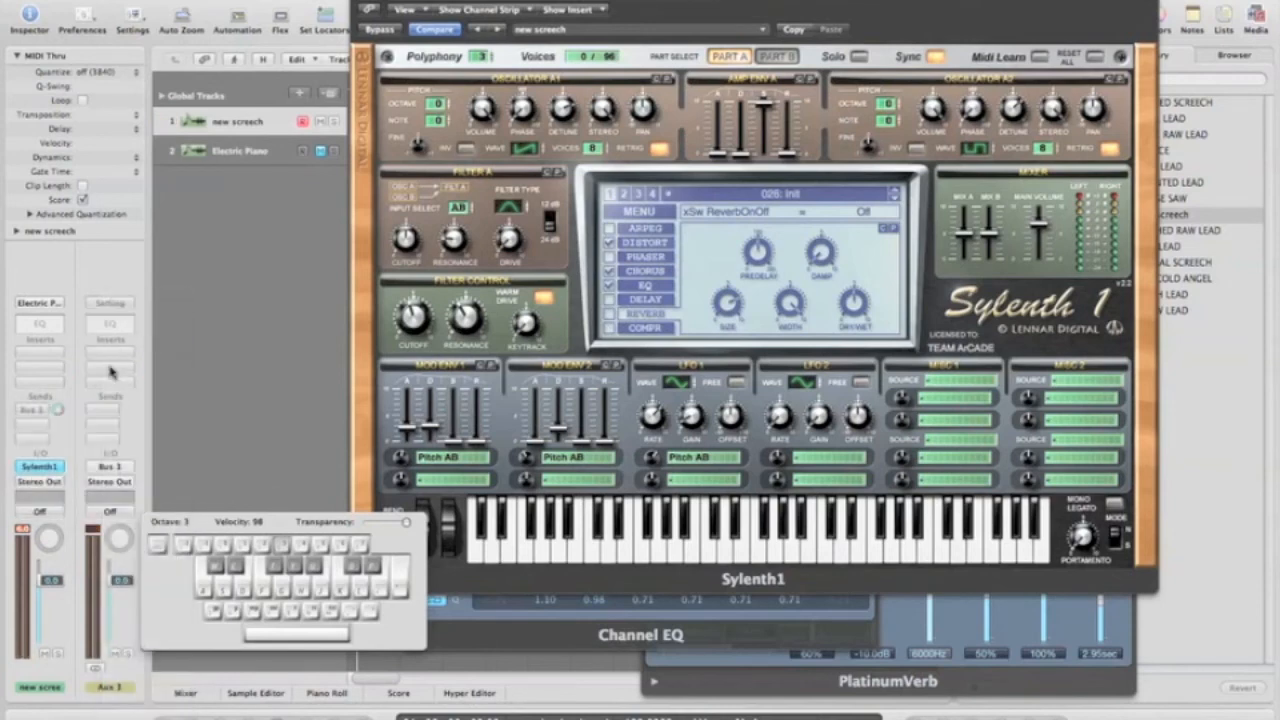
click(35, 410)
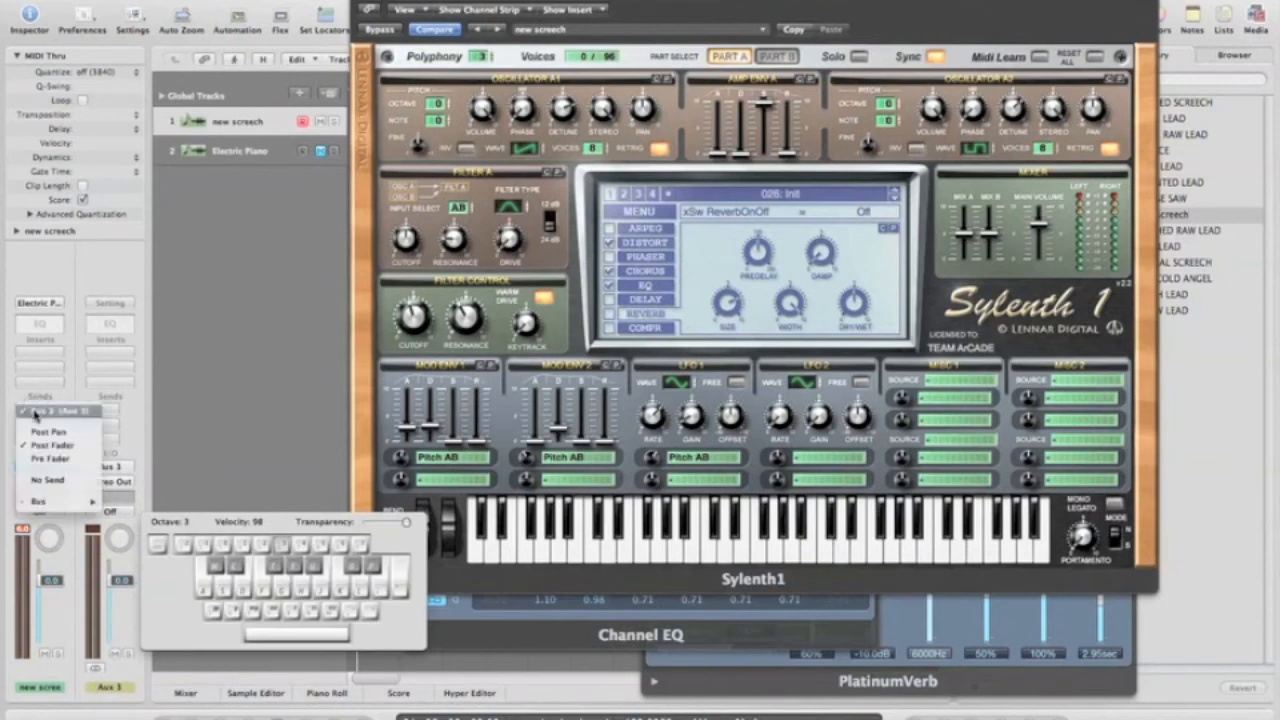
mouse_move(46, 510)
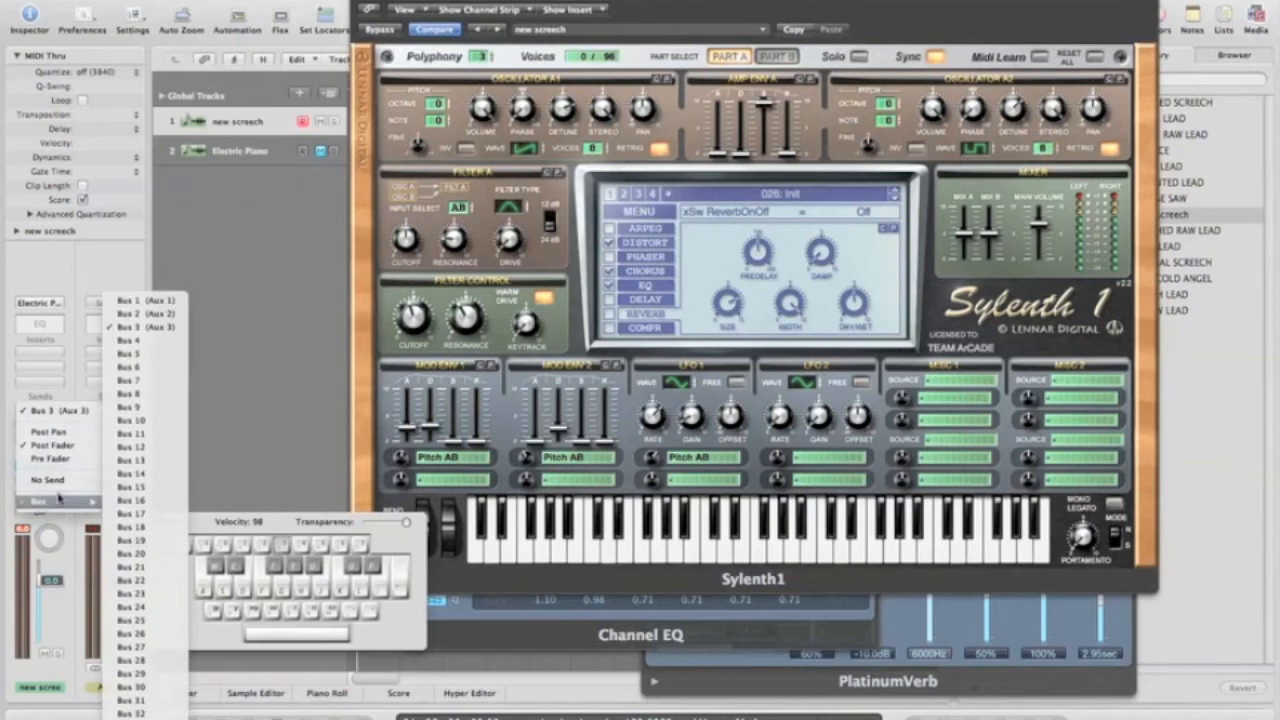
click(145, 344)
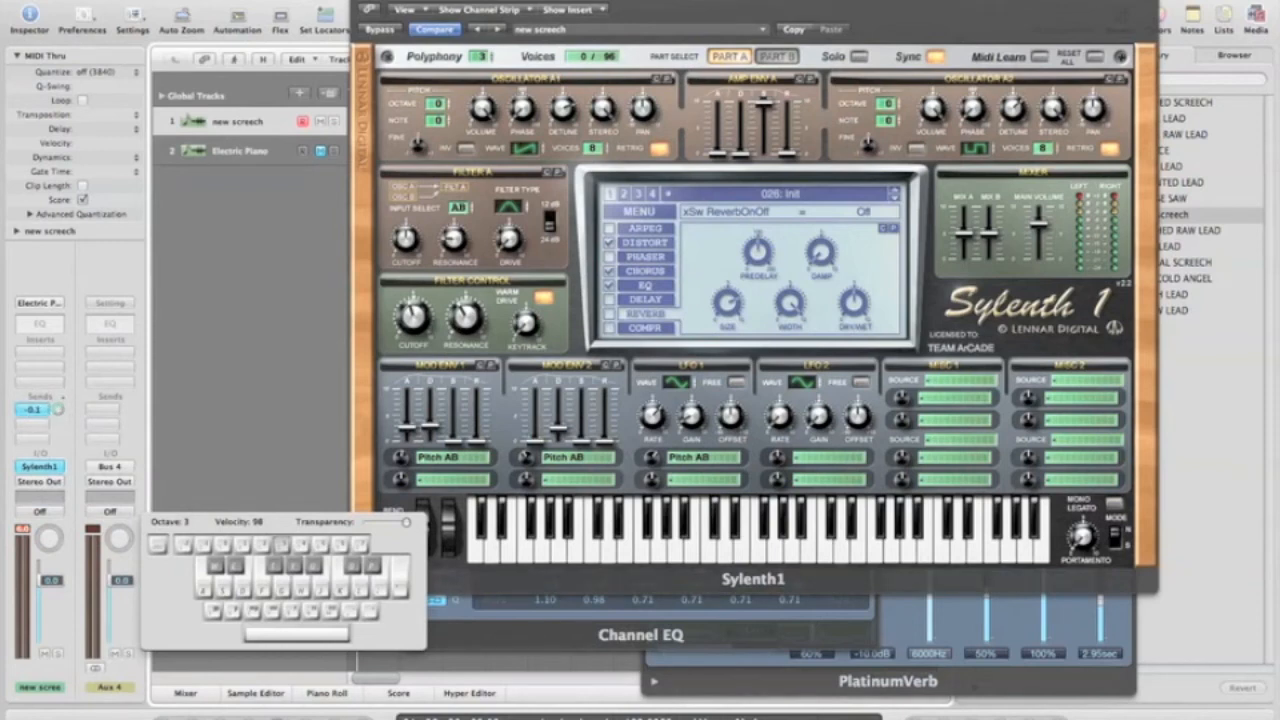
- Play test notes through the Bus 4 send to Aux 4 and adjust the send level
key(f)
key(f)
key(f)
key(f)
key(f)
key(f)
key(f)
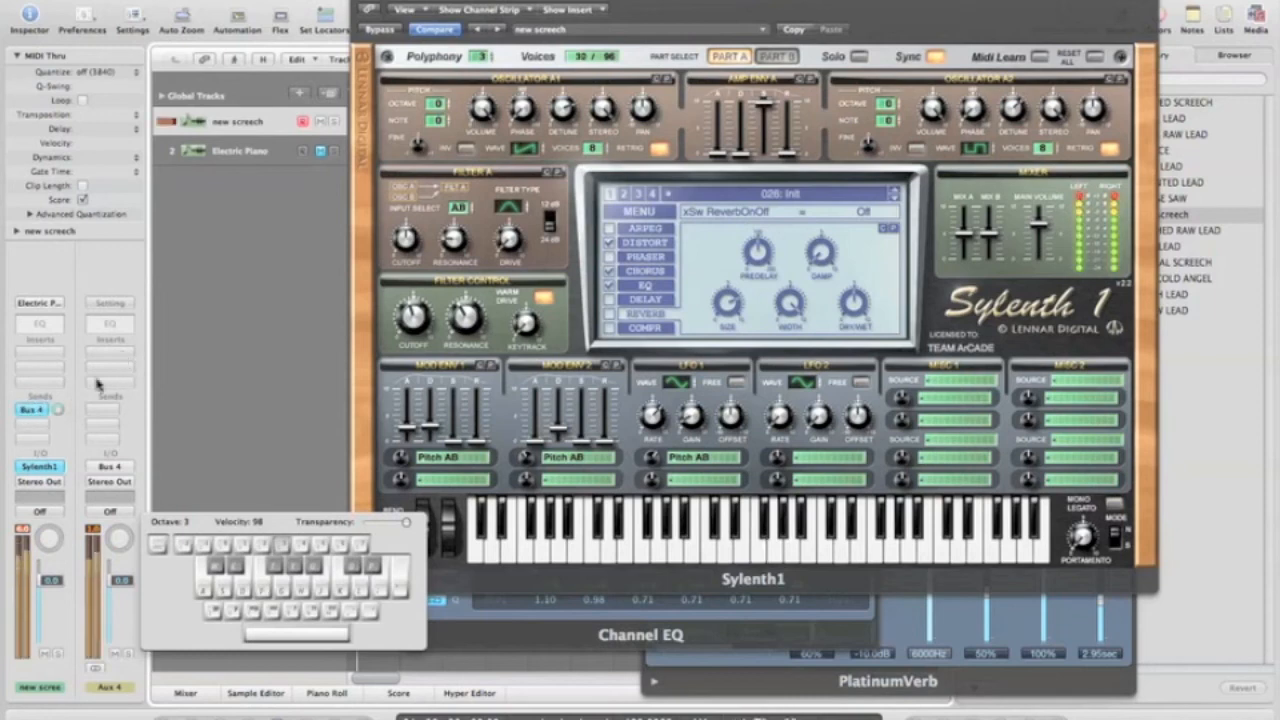
drag(59, 410, 59, 403)
key(f)
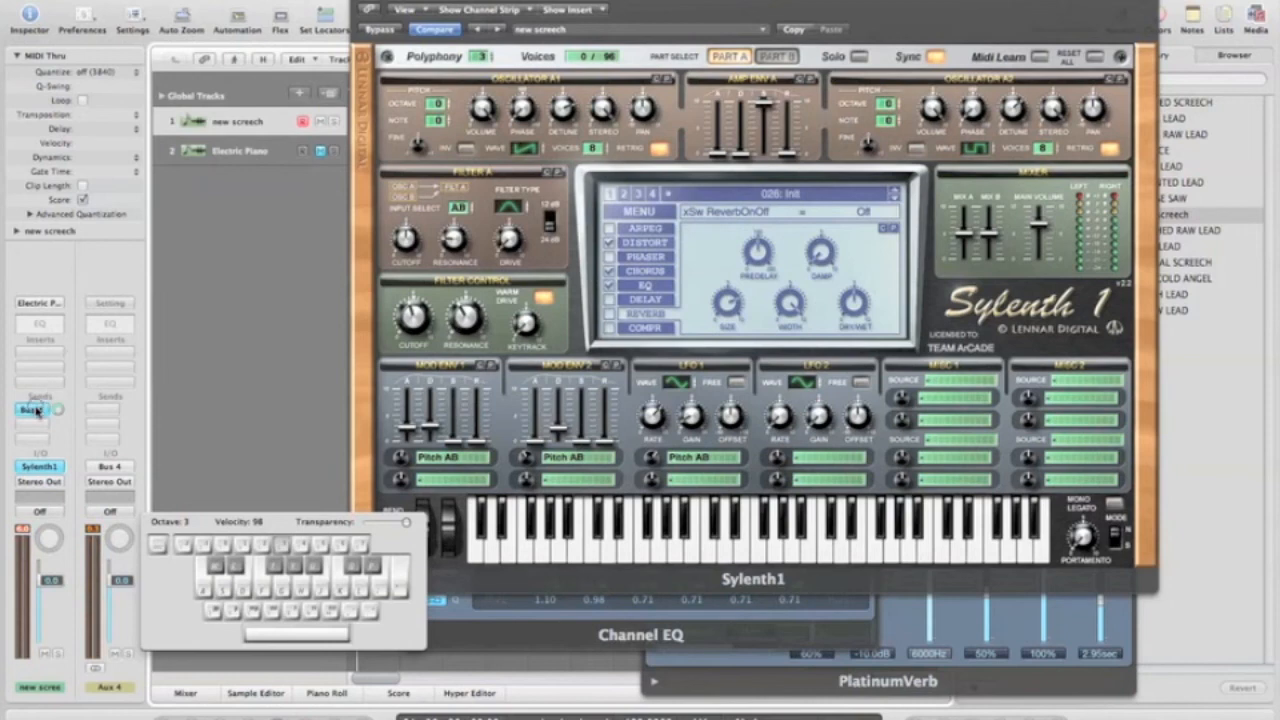
- Insert a Channel EQ on the Aux 4 channel and move its window aside from the channel strips
click(110, 360)
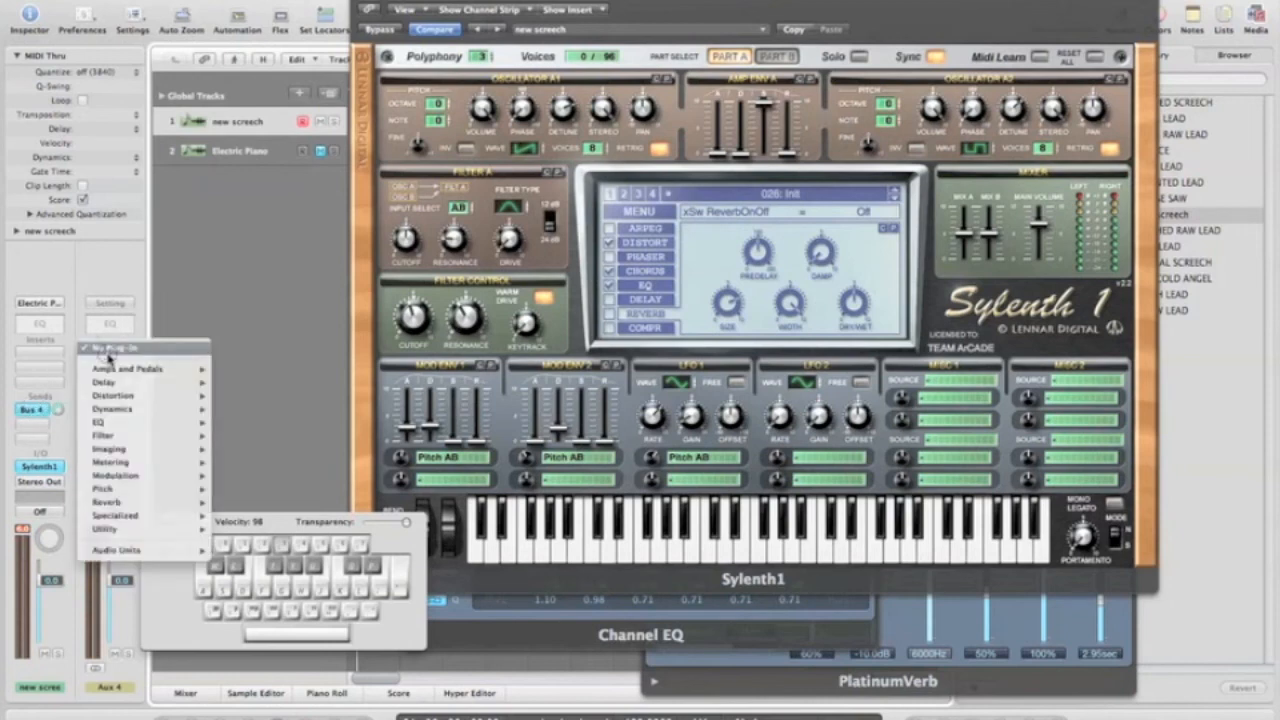
click(121, 275)
double_click(118, 326)
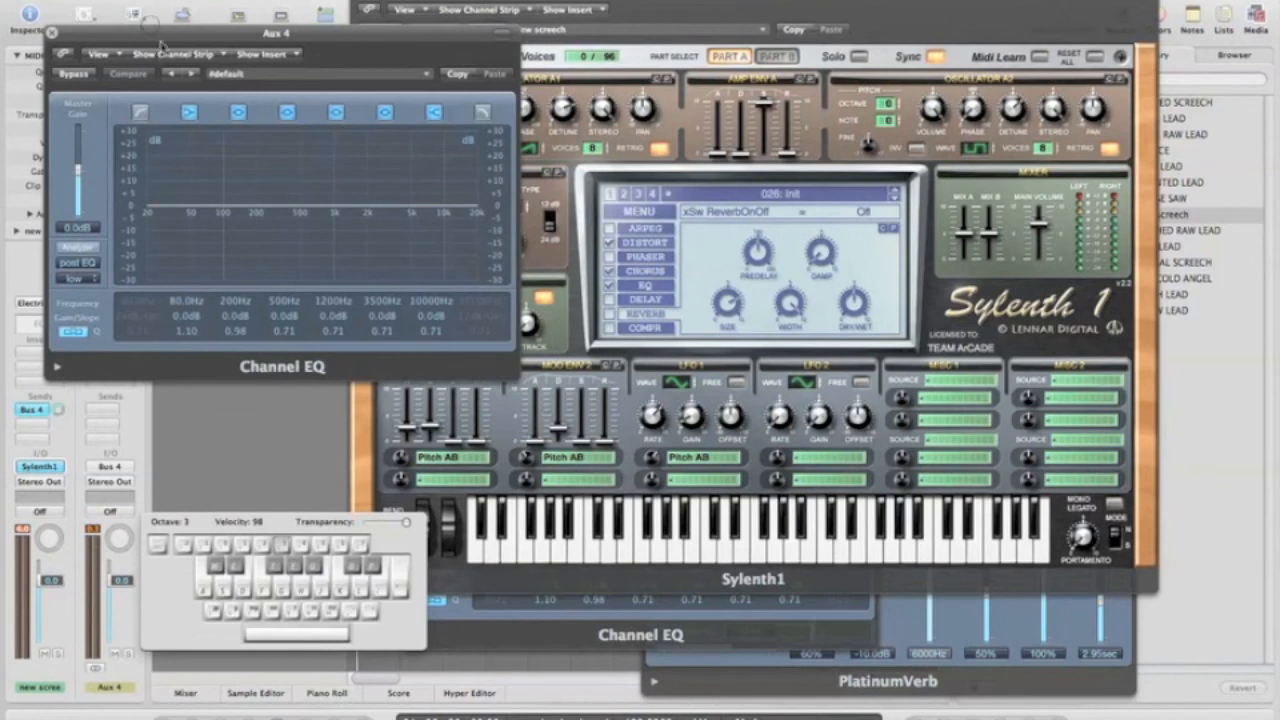
drag(165, 33, 560, 33)
- Add a PlatinumVerb reverb below the Channel EQ on the Aux 4 channel
click(100, 372)
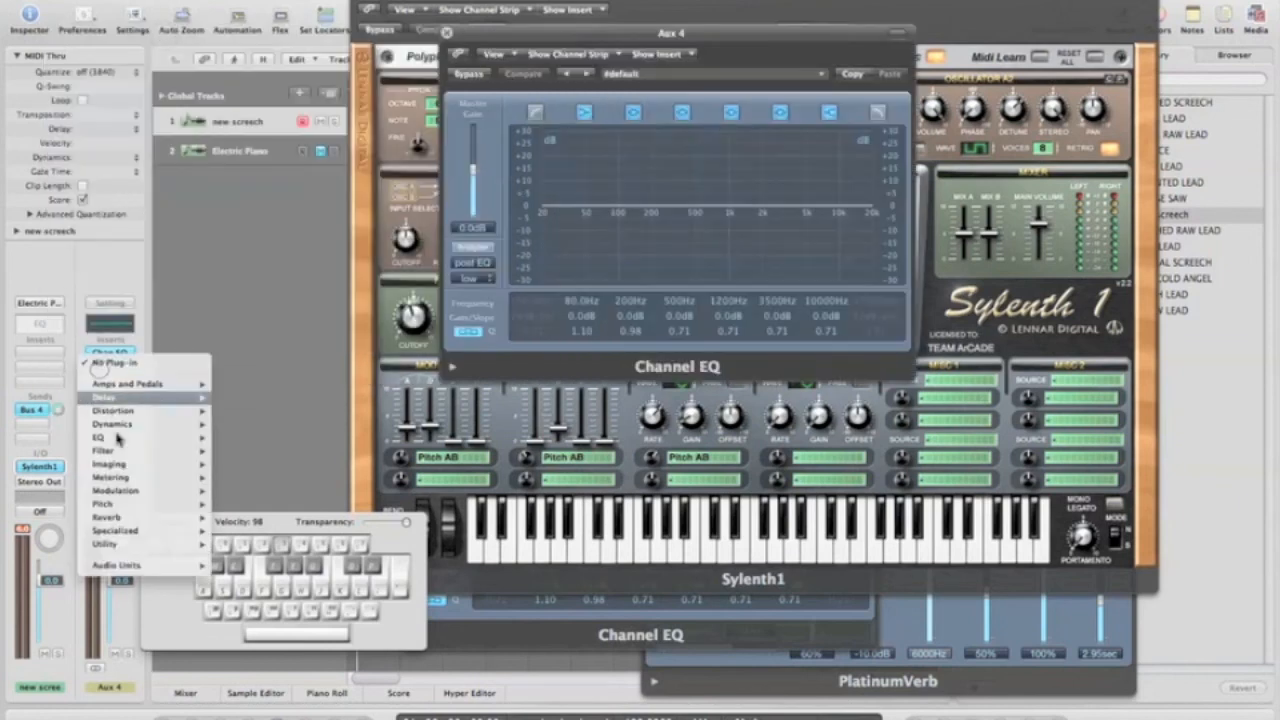
mouse_move(114, 518)
mouse_move(298, 563)
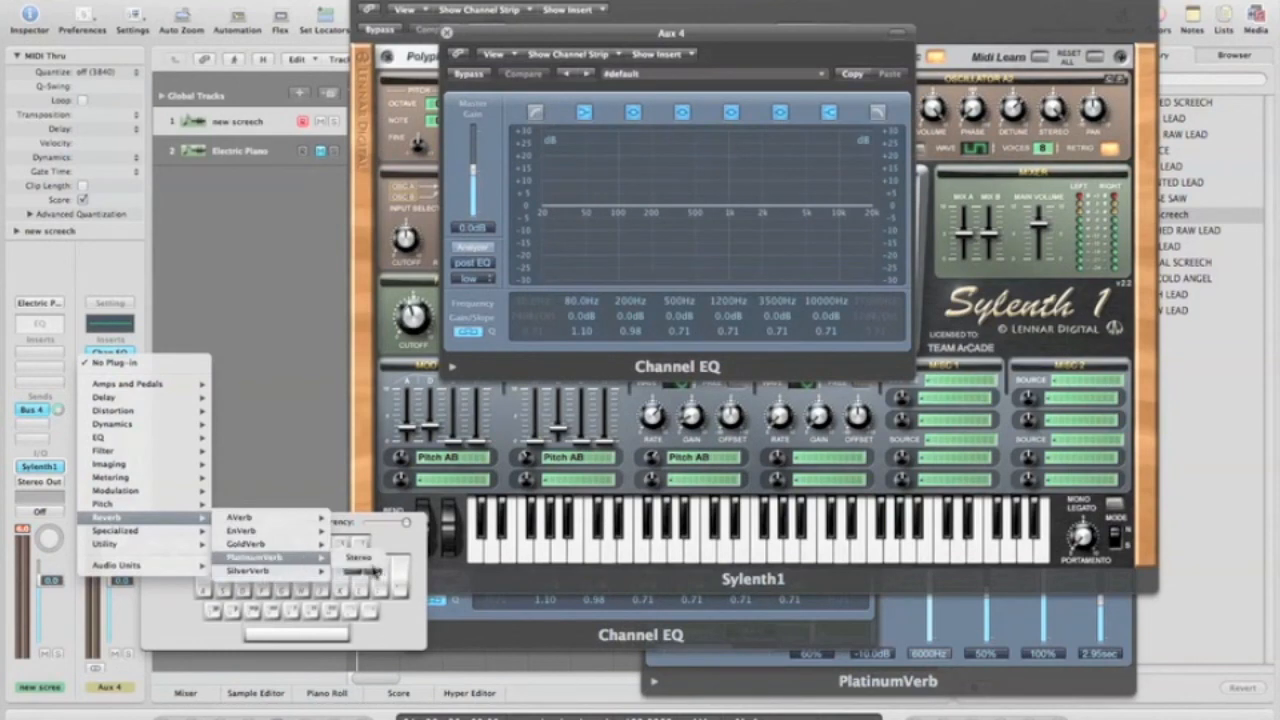
click(360, 570)
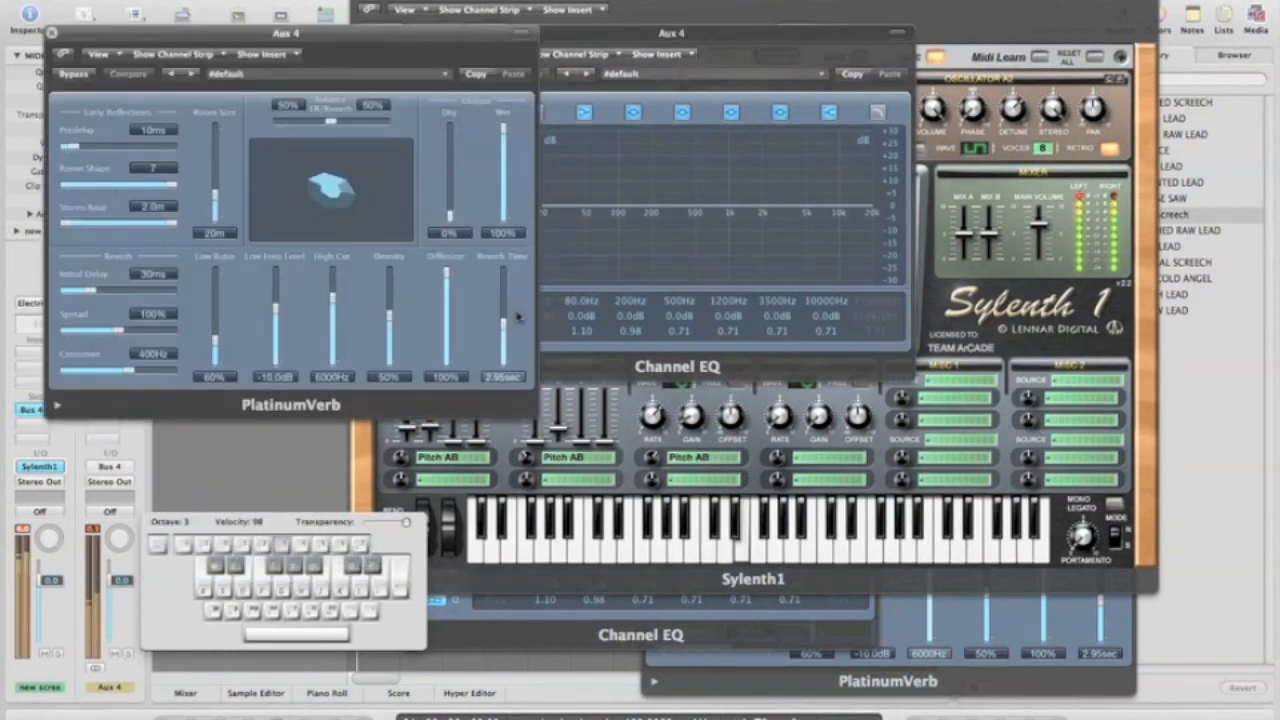
- Close the PlatinumVerb and Channel EQ windows on Aux 4, and move the Sylenth1 and on-screen keyboard windows clear of the tracks
click(51, 32)
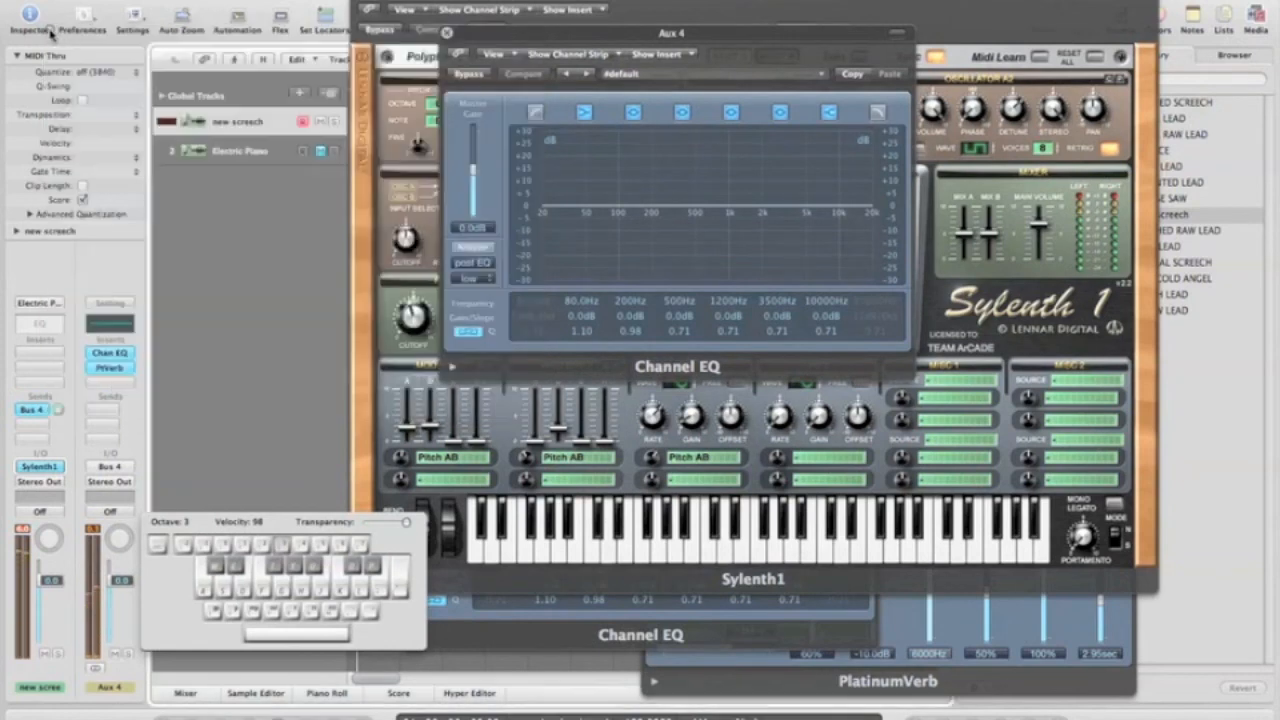
click(446, 32)
drag(447, 38, 516, 38)
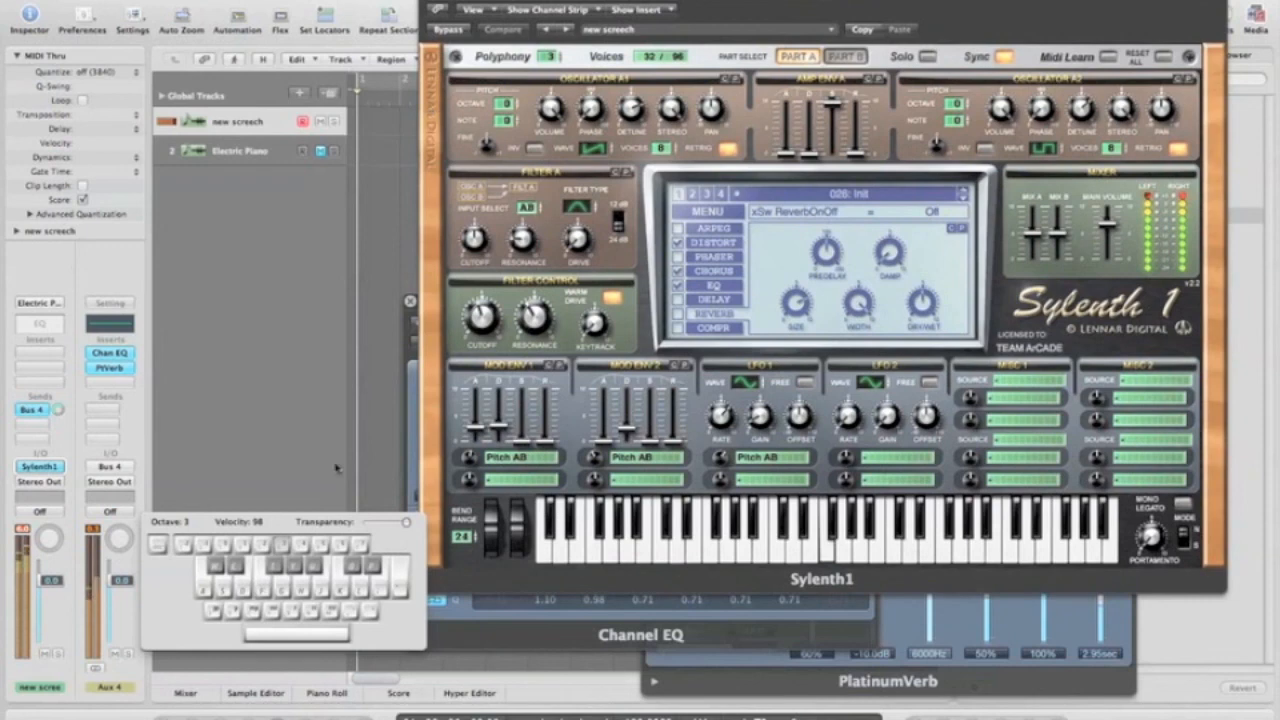
drag(236, 520, 572, 505)
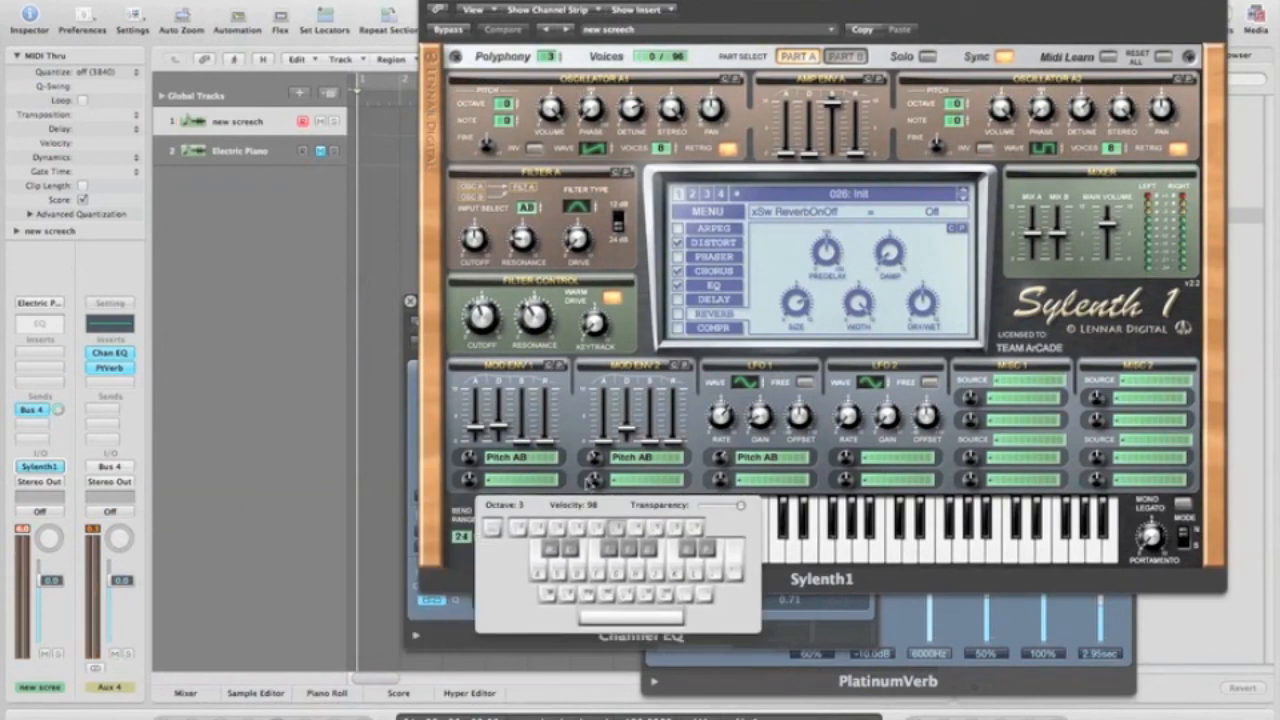
- Play test notes while sweeping the cutoff, set the main volume to 6.51, and bring the Filter Control cutoff to 56.04 Hz
key(f)
drag(474, 325, 464, 307)
key(f)
key(f)
key(f)
key(f)
click(1107, 225)
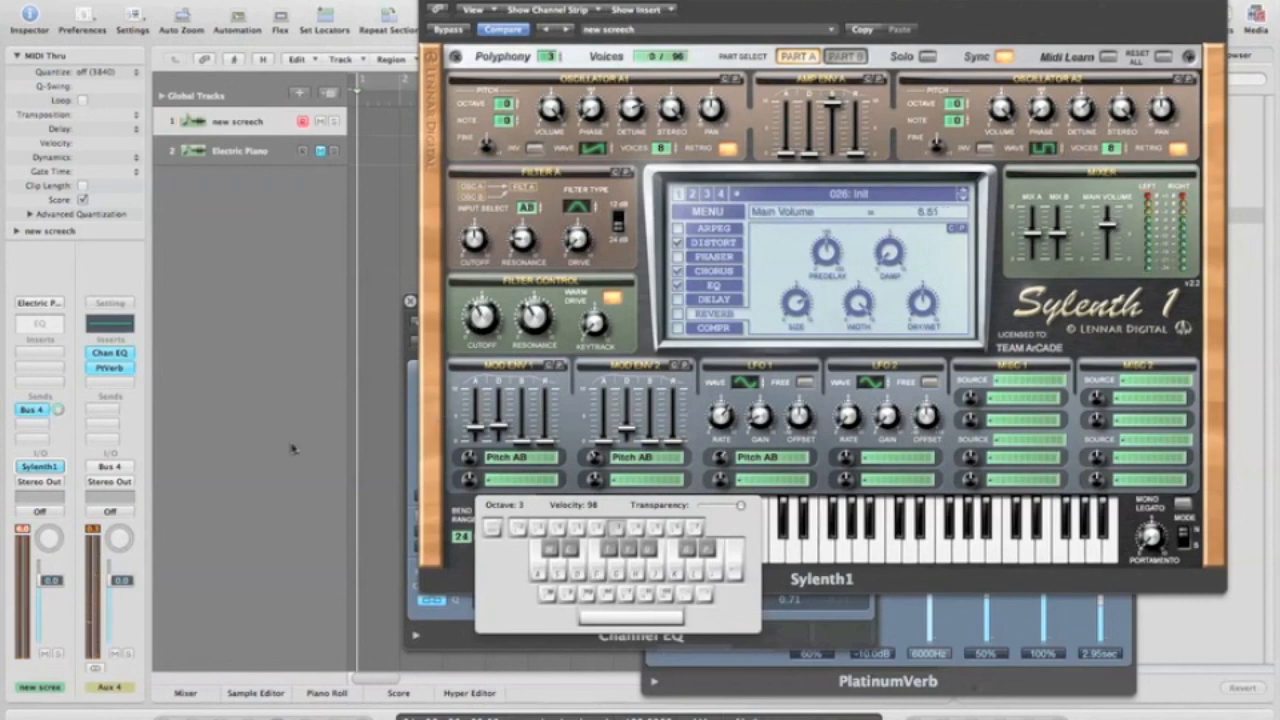
click(480, 320)
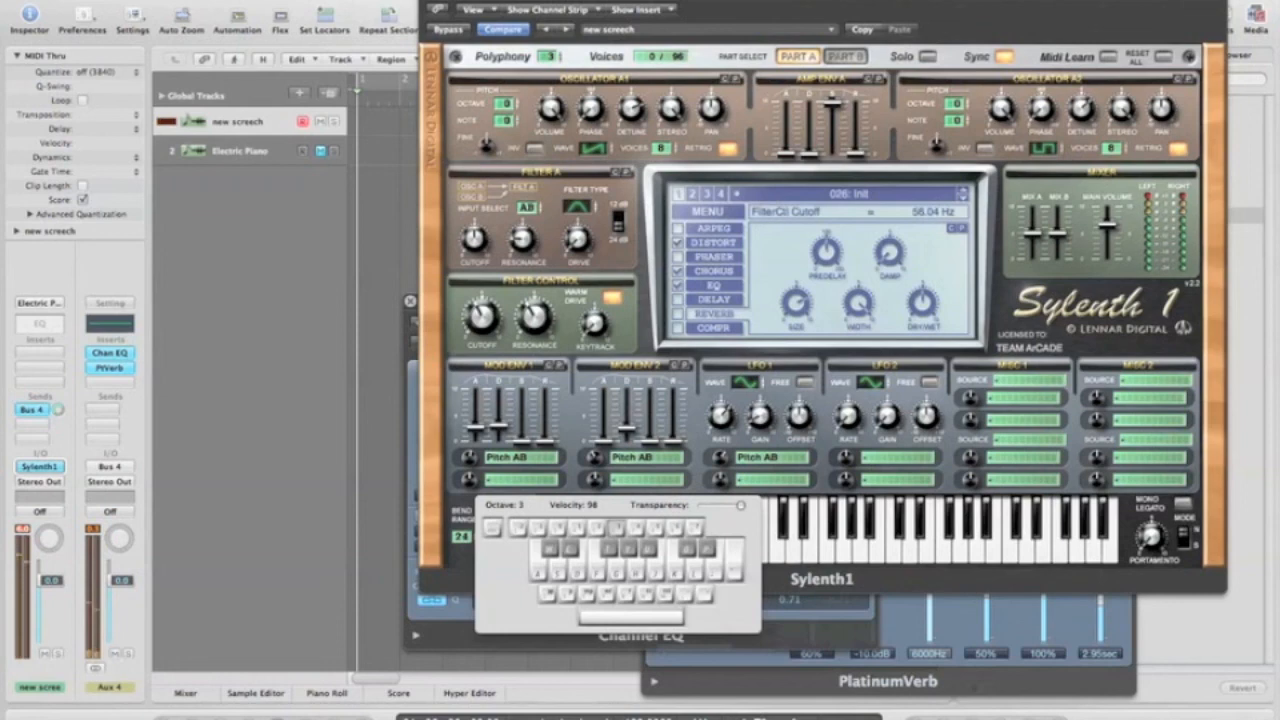